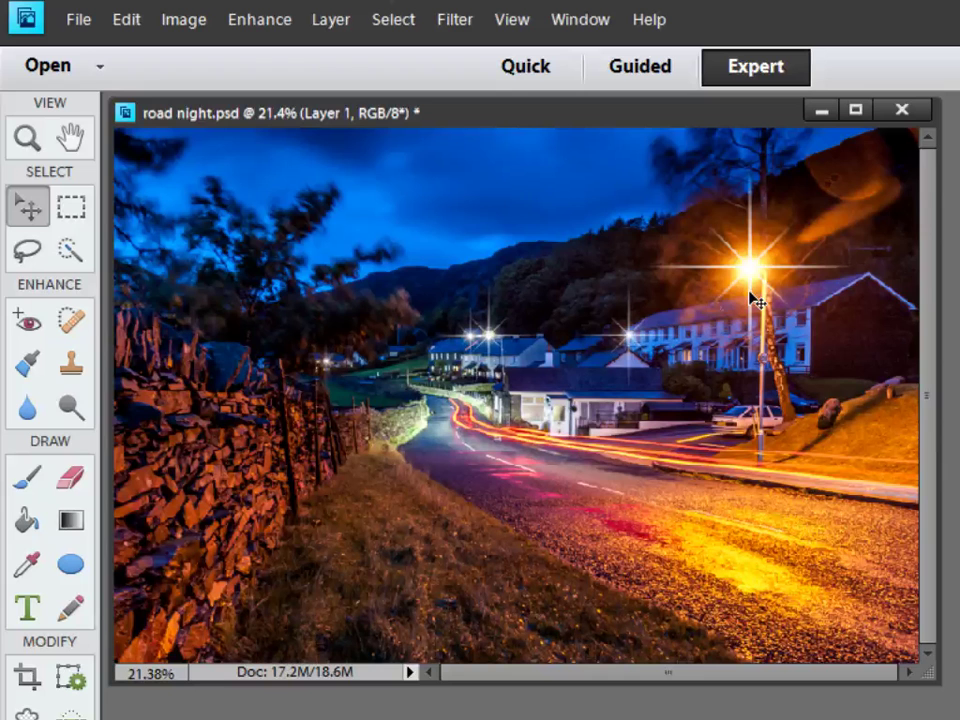
- Close the road night photo document
click(901, 109)
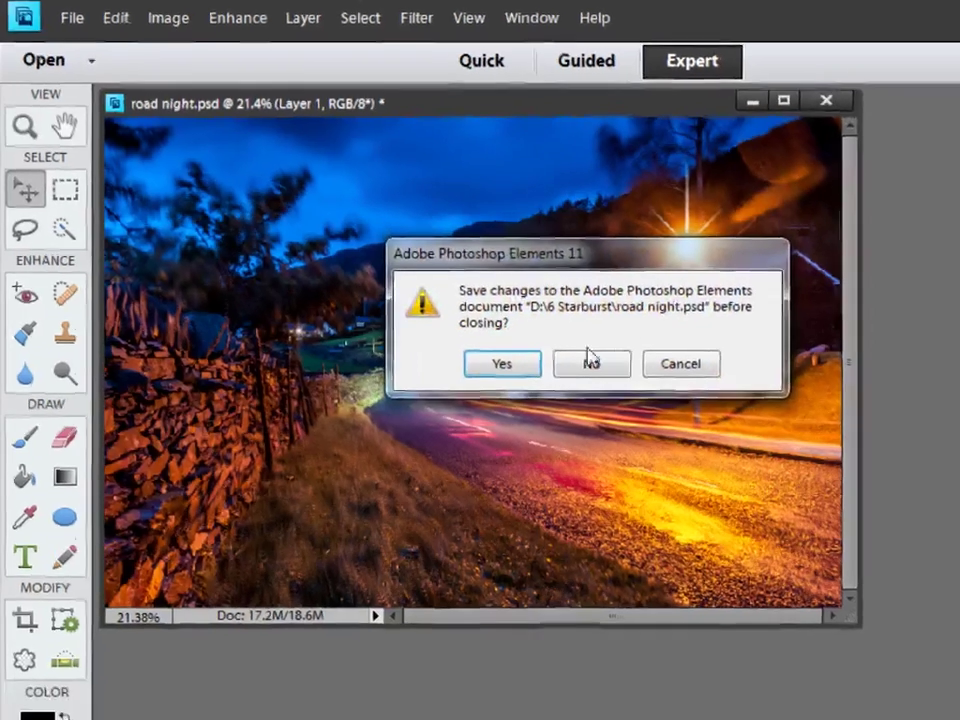
- Discard the photo's unsaved changes and start a new blank document with Ctrl+N
click(590, 362)
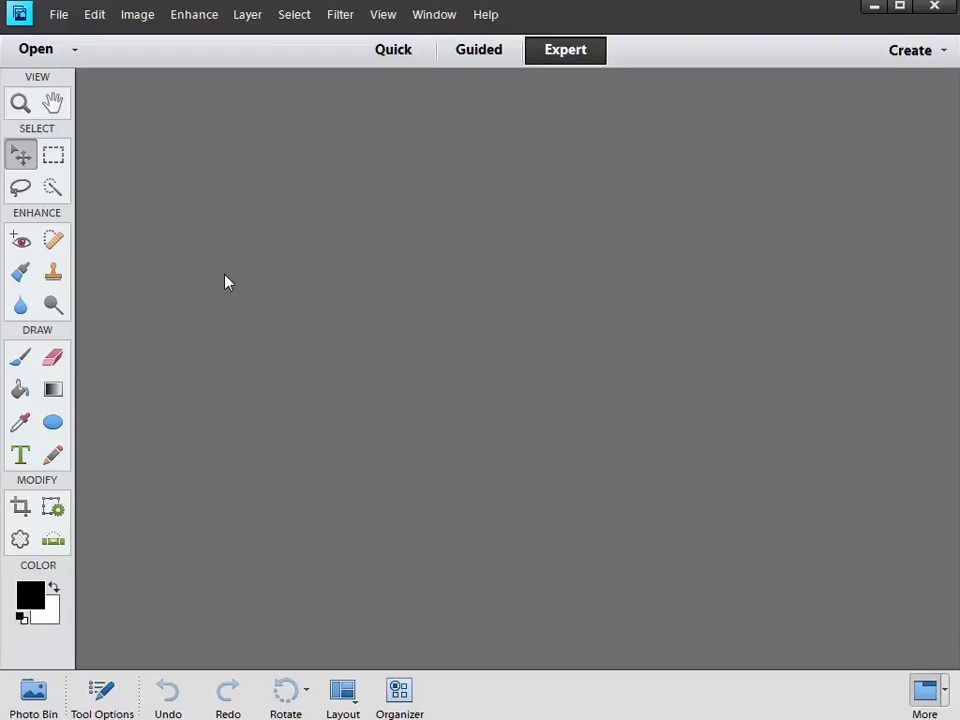
key(ctrl+n)
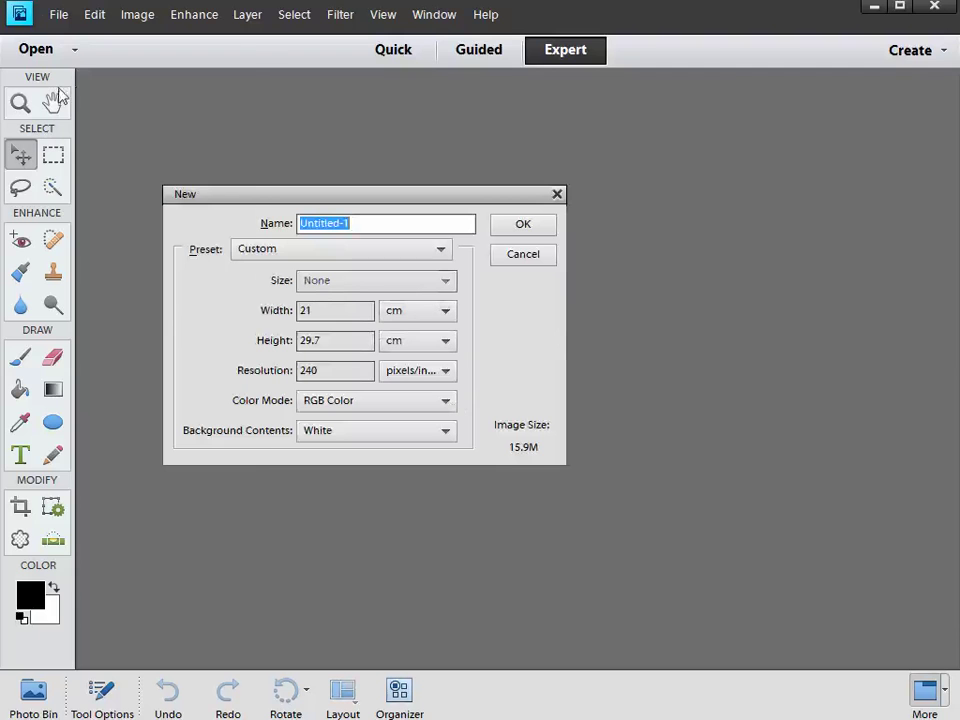
click(60, 15)
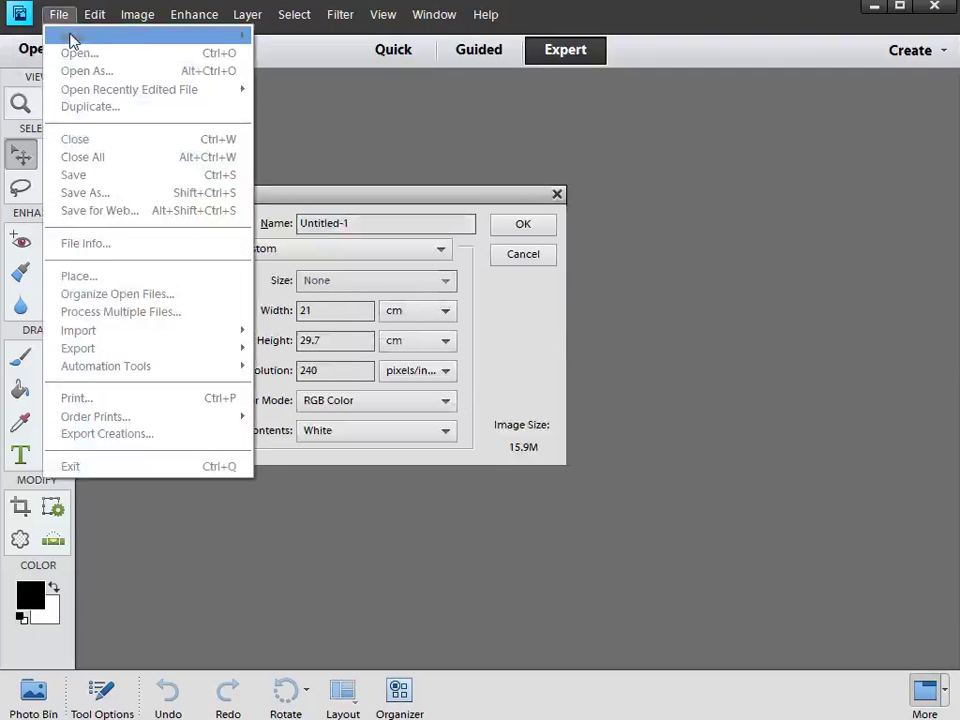
click(364, 140)
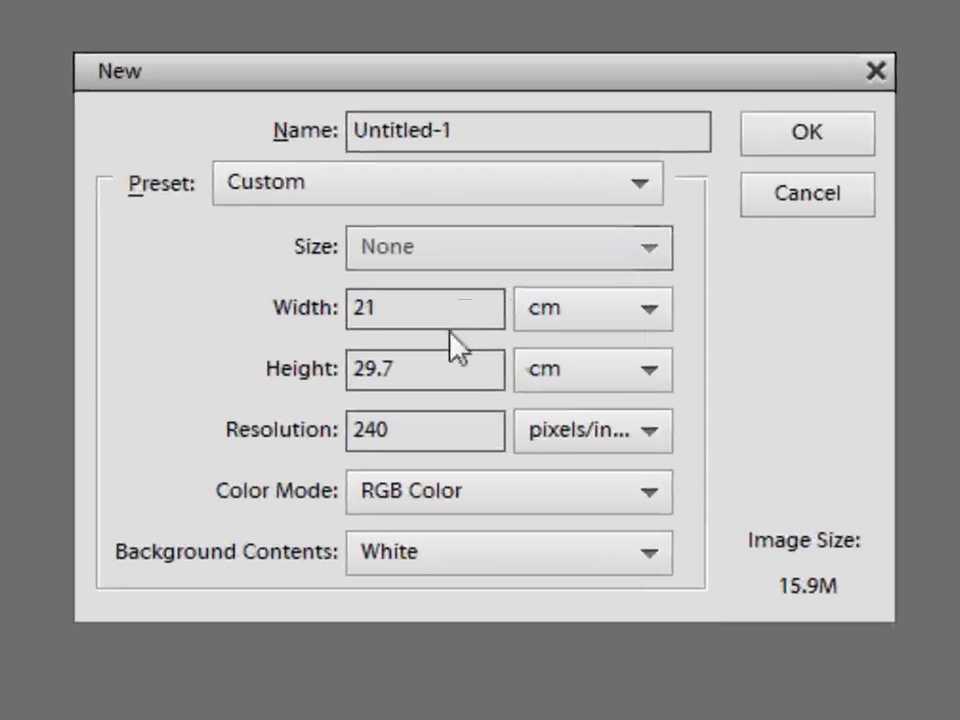
- Make the new document 2000 × 2000 pixels at 300 pixels per inch
click(652, 325)
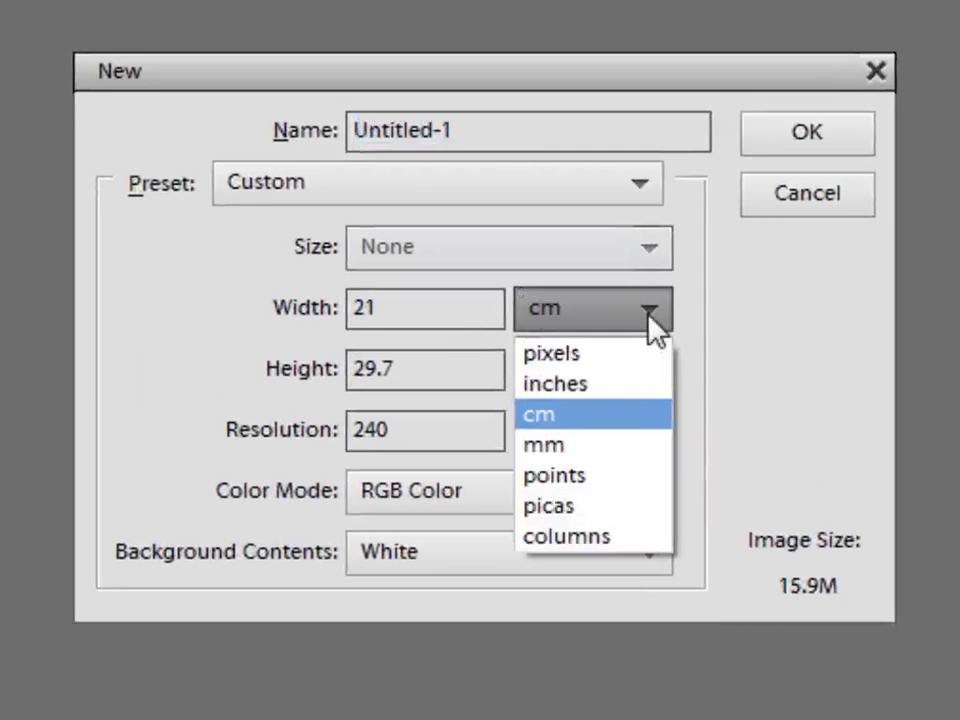
click(604, 352)
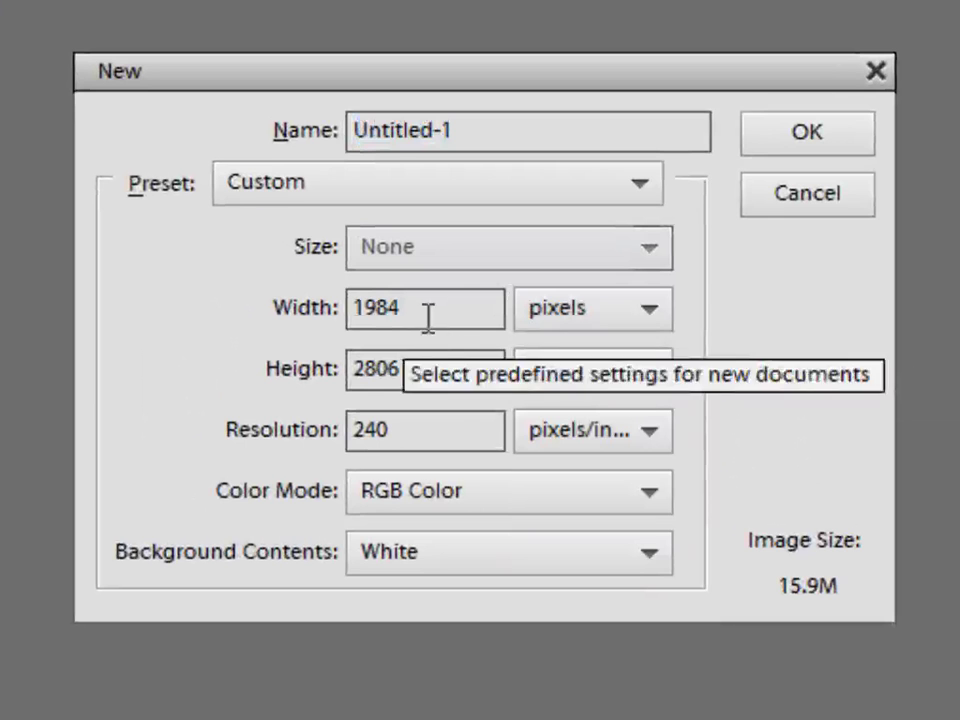
drag(426, 317, 240, 310)
text(2000)
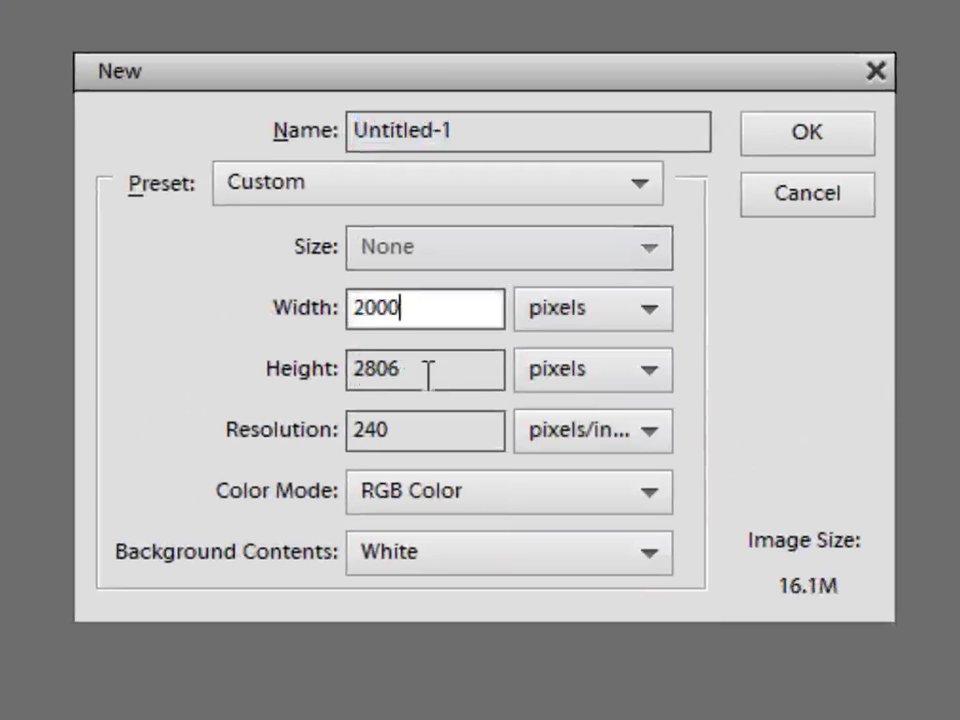
drag(429, 373, 289, 366)
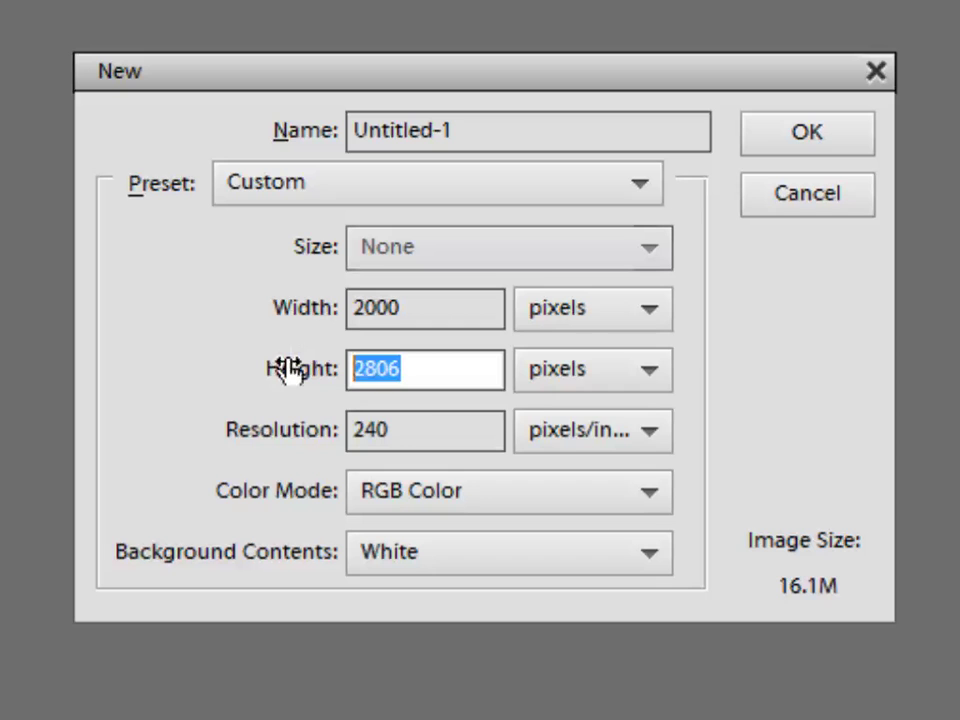
text(200)
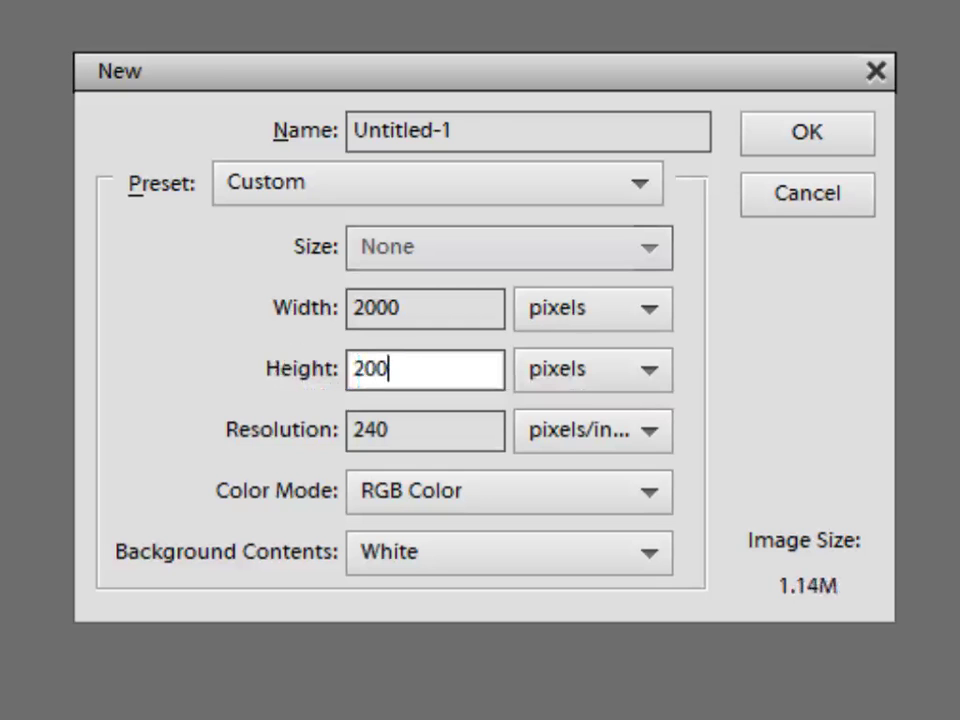
text(0)
drag(408, 428, 306, 437)
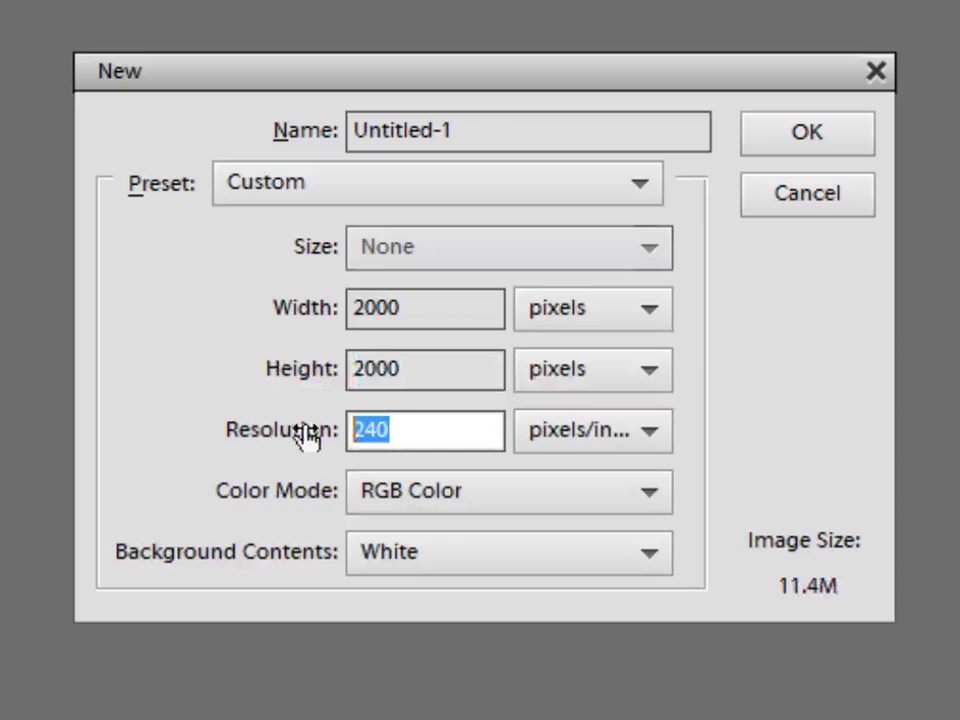
text(300)
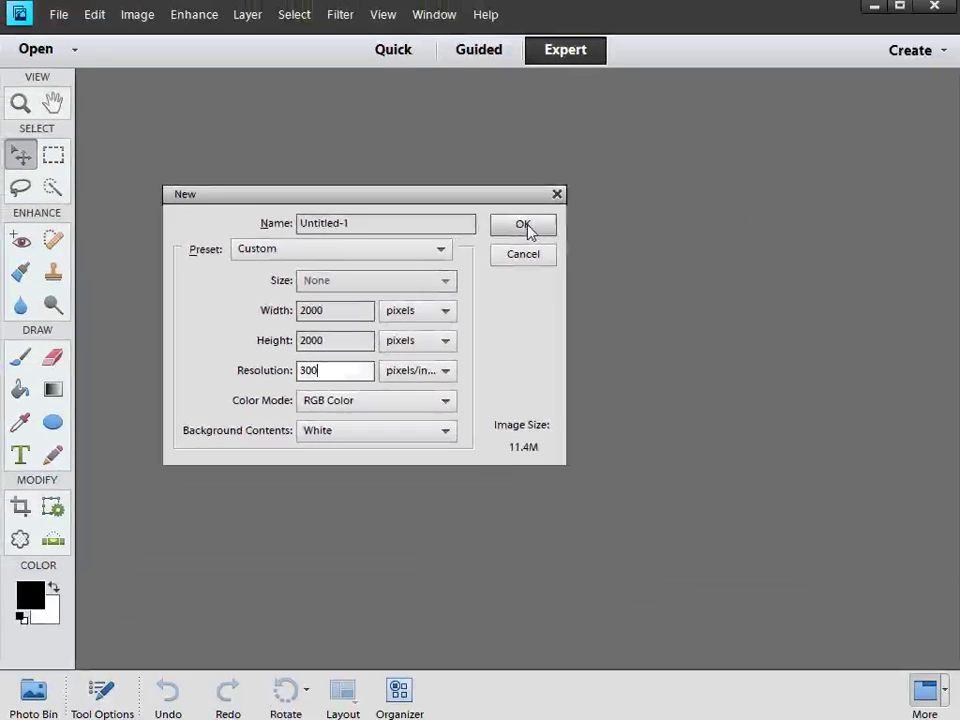
click(762, 155)
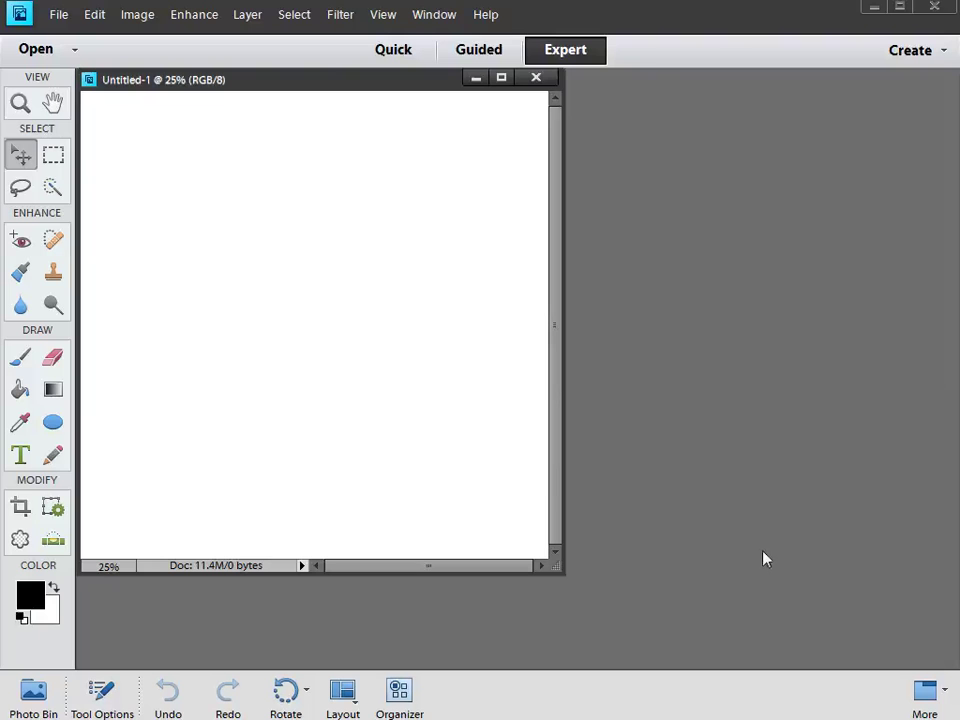
- Show the Layers panel, add an empty Layer 1 above Background, and make the panel taller
click(434, 16)
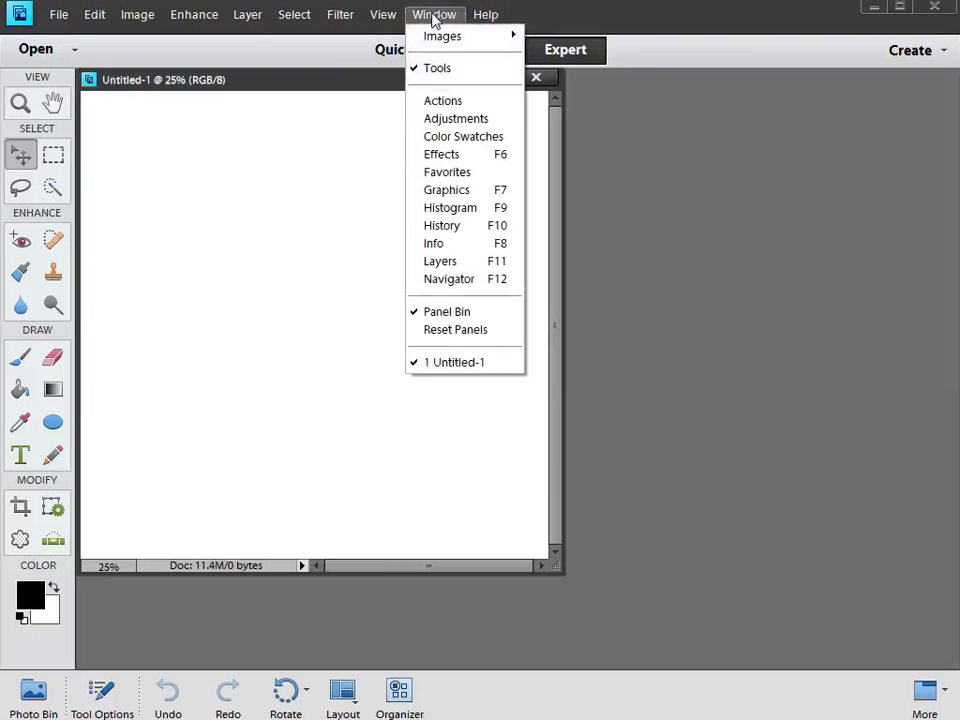
click(442, 262)
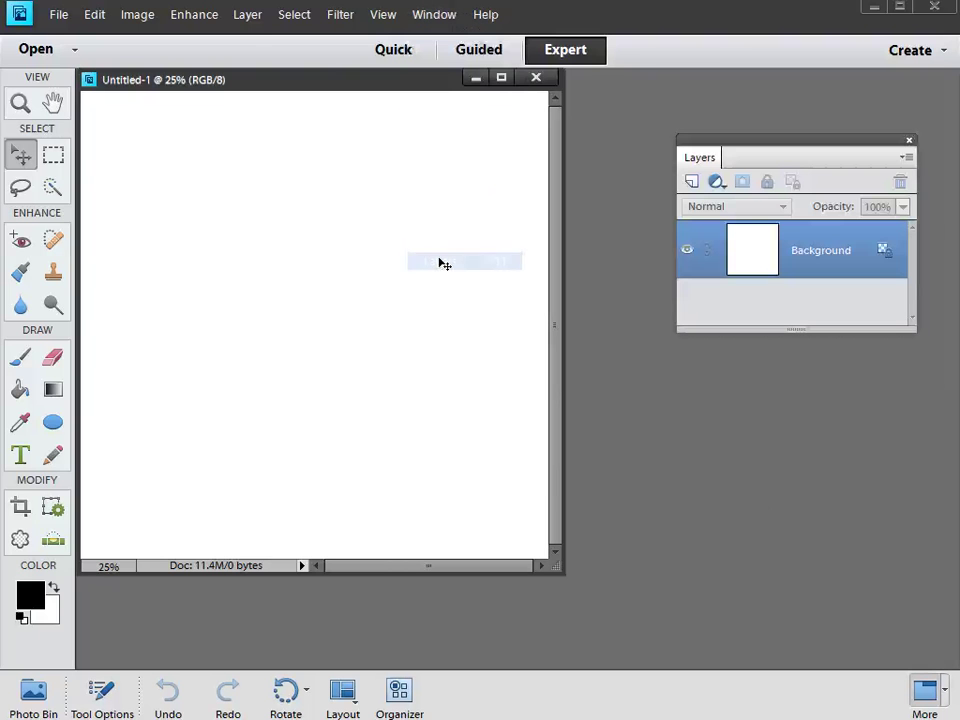
click(690, 183)
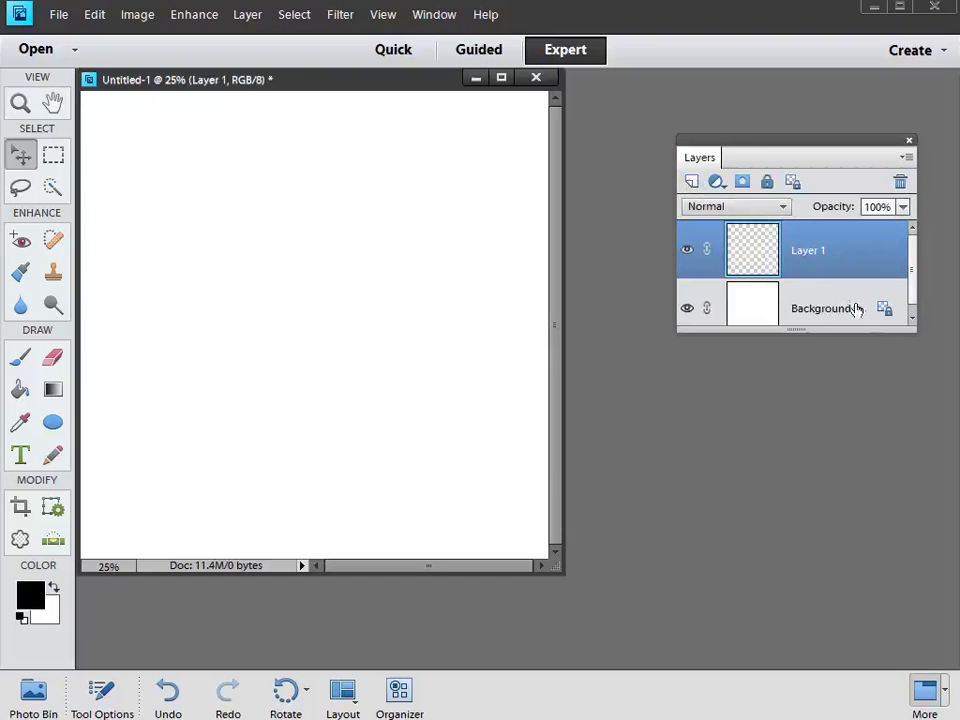
drag(913, 342, 913, 349)
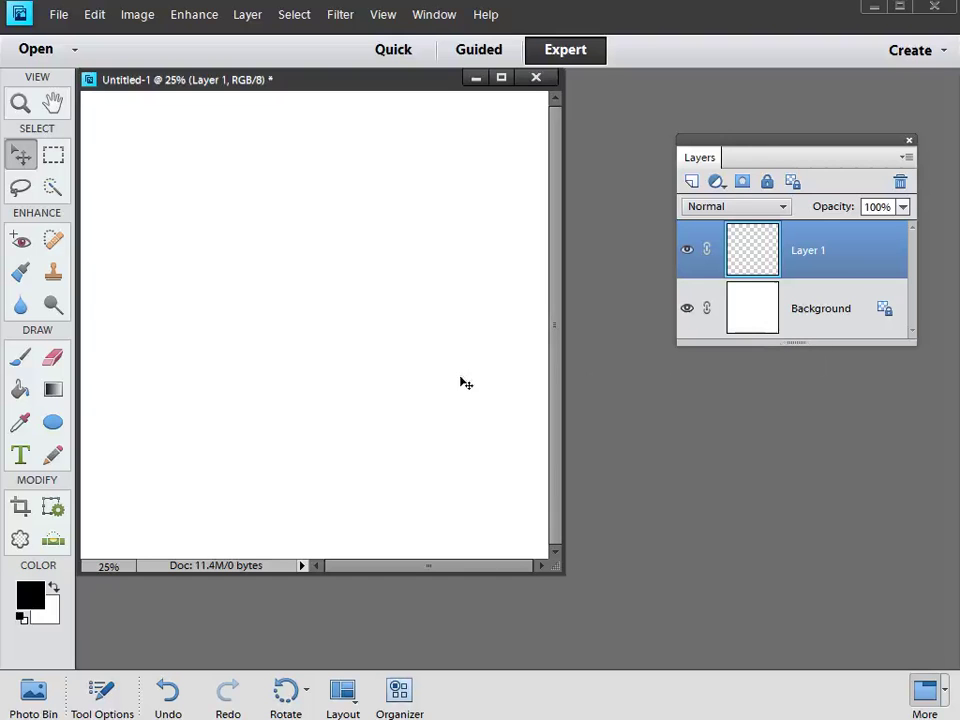
- Draw a straight vertical 10 px black pencil line near the canvas centre
click(54, 458)
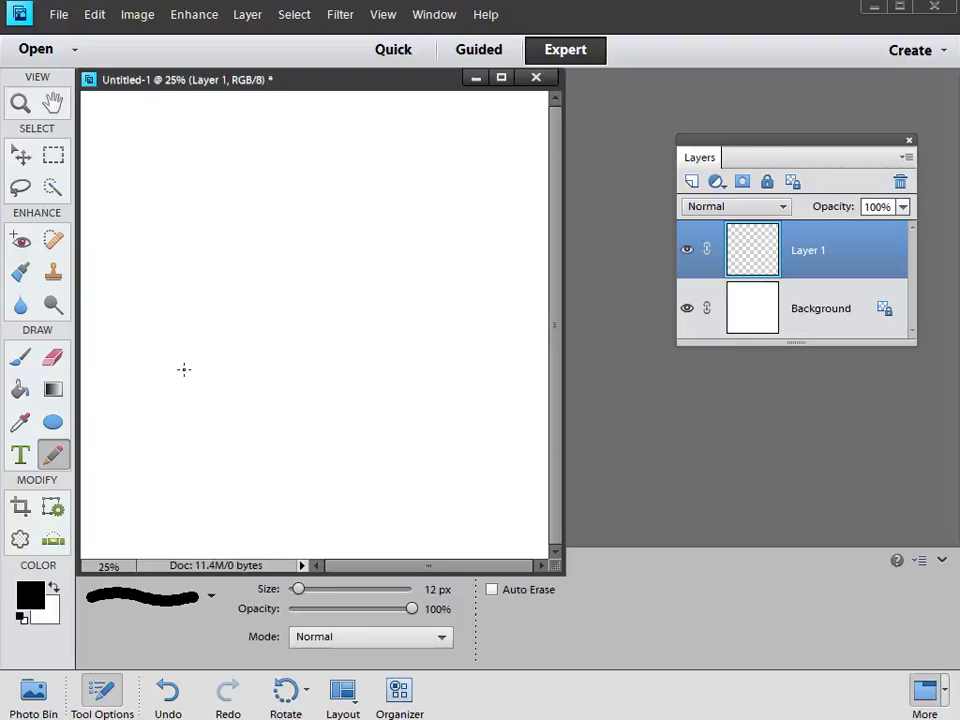
key(bracketleft)
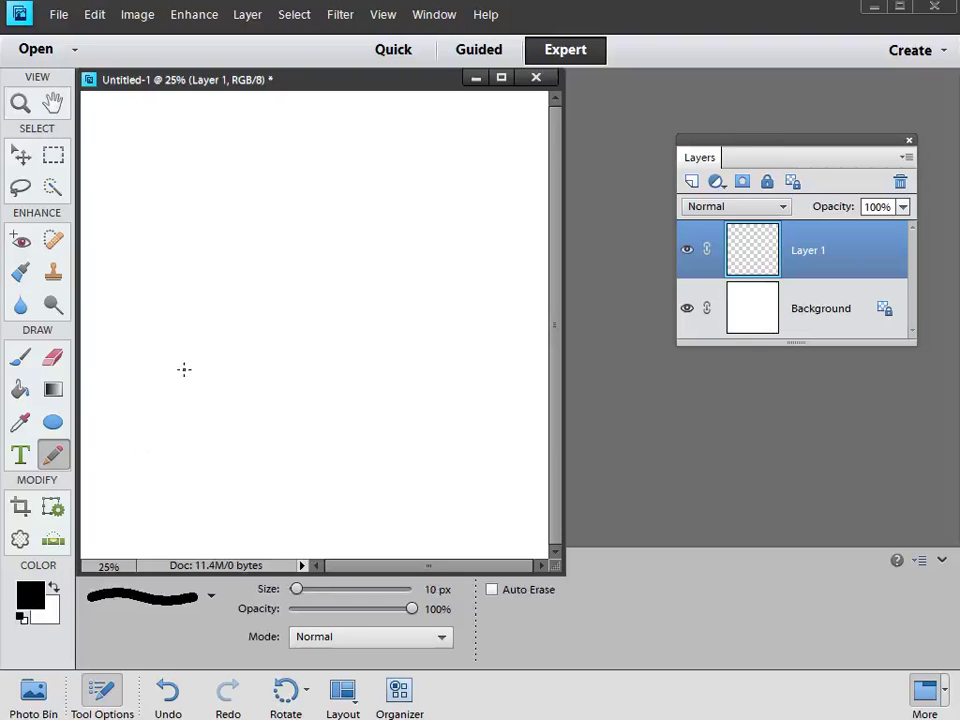
key(bracketright)
key(bracketleft)
key(bracketleft)
key(bracketright)
mouse_move(313, 210)
mouse_down()
mouse_move(304, 291)
mouse_move(313, 428)
mouse_up()
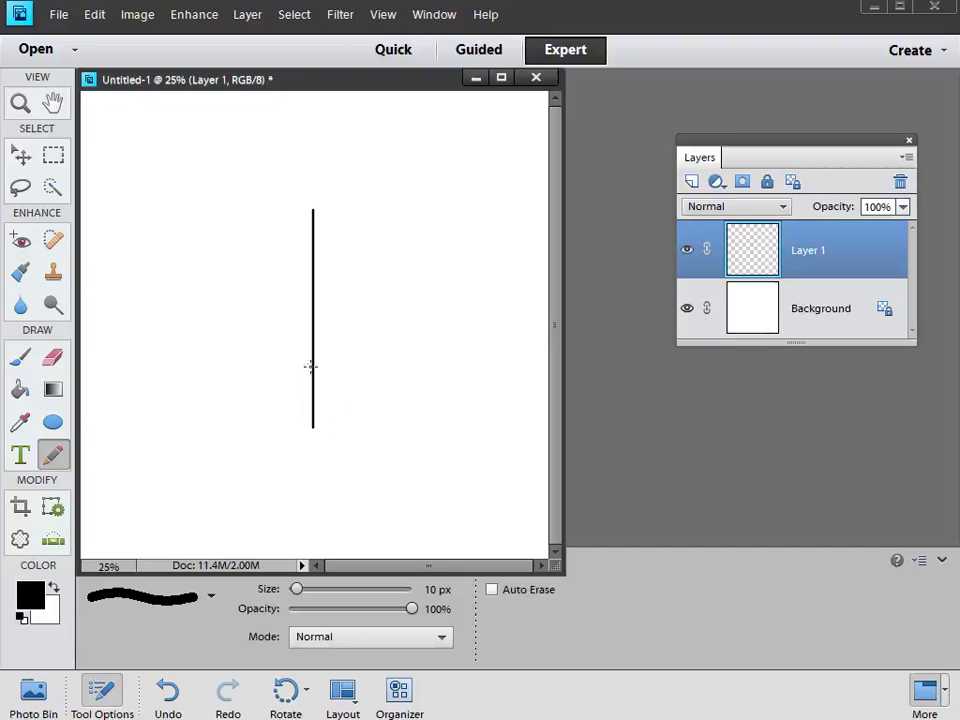
- Apply a Motion Blur at 90° with a 707-pixel distance to the vertical line
click(340, 14)
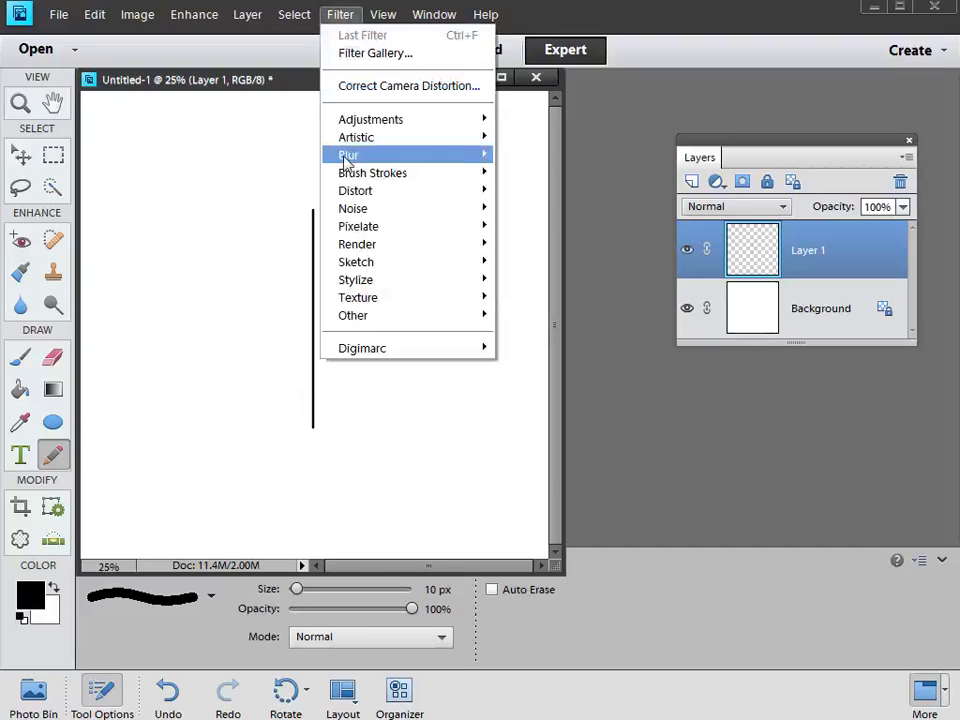
mouse_move(345, 155)
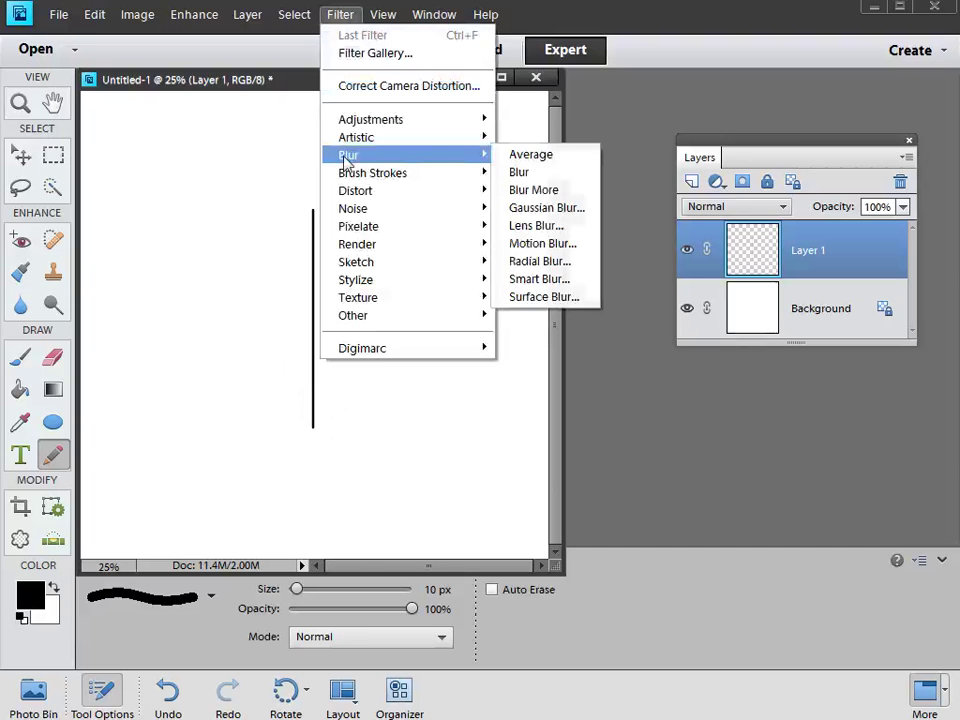
click(527, 245)
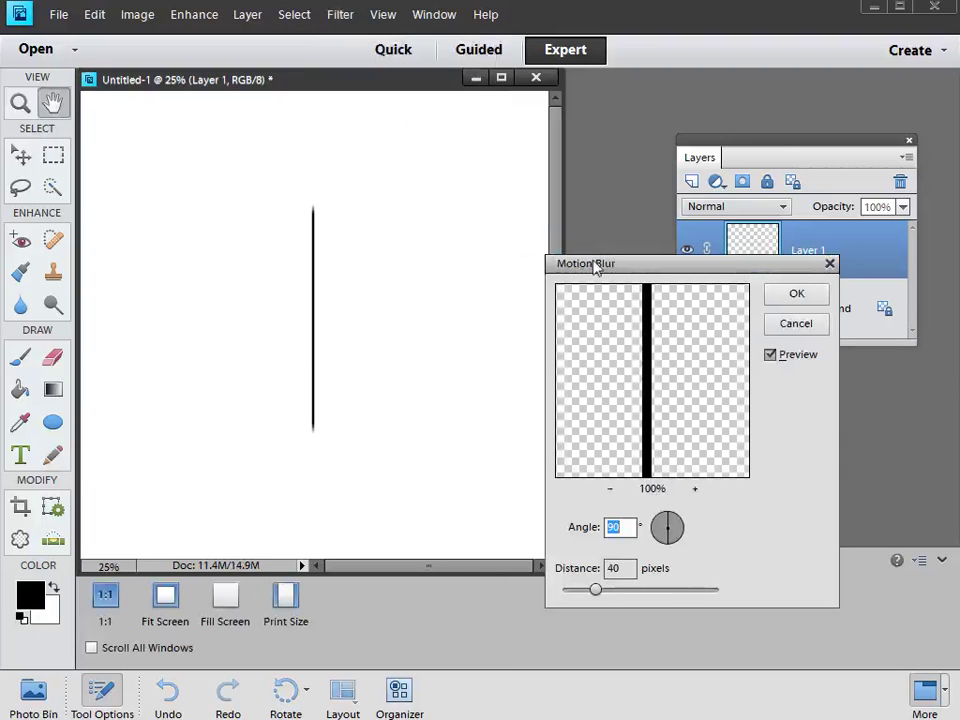
drag(600, 266, 538, 162)
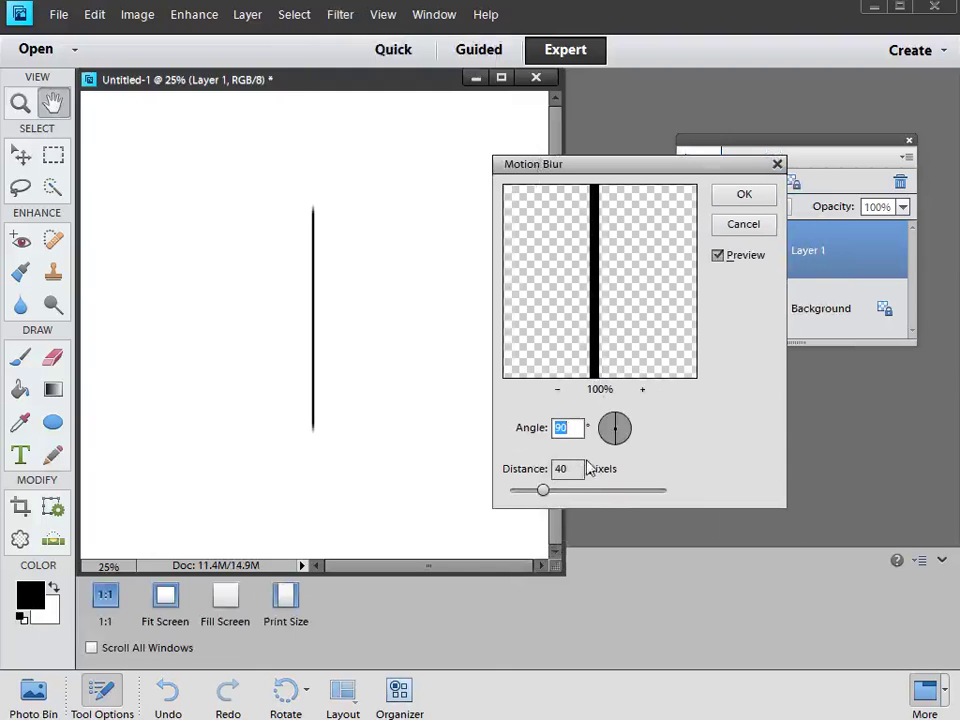
drag(542, 491, 546, 498)
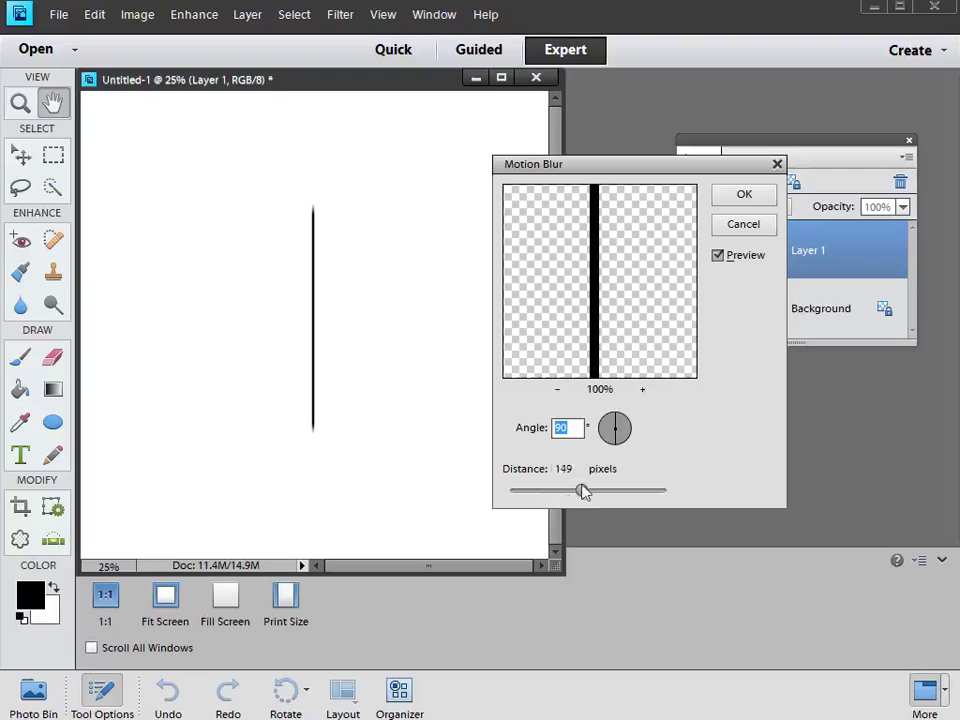
drag(584, 491, 640, 490)
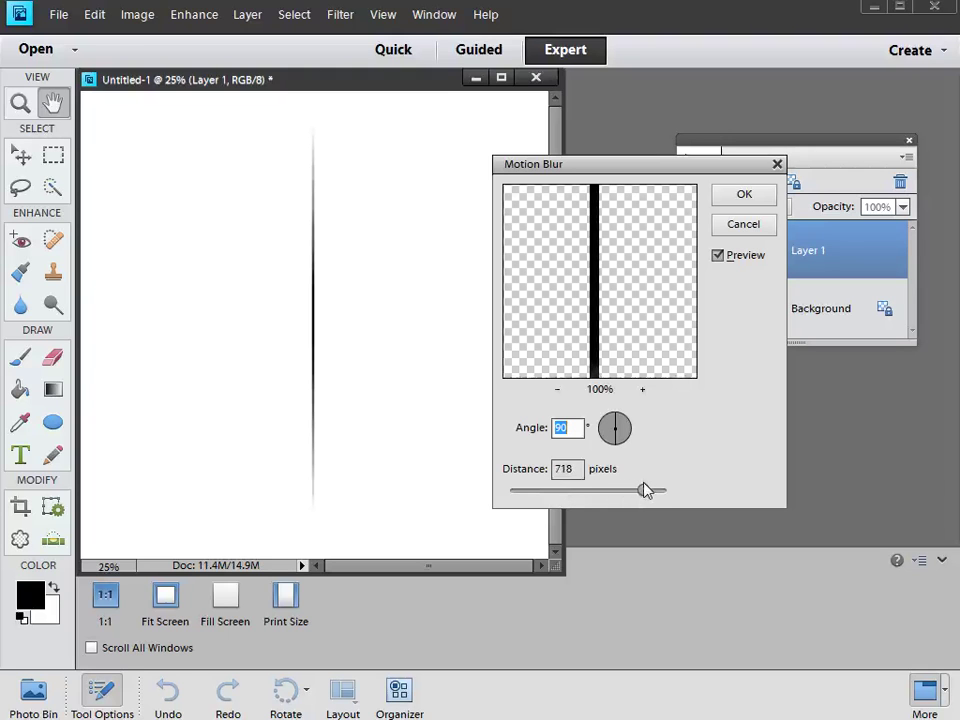
drag(645, 490, 643, 491)
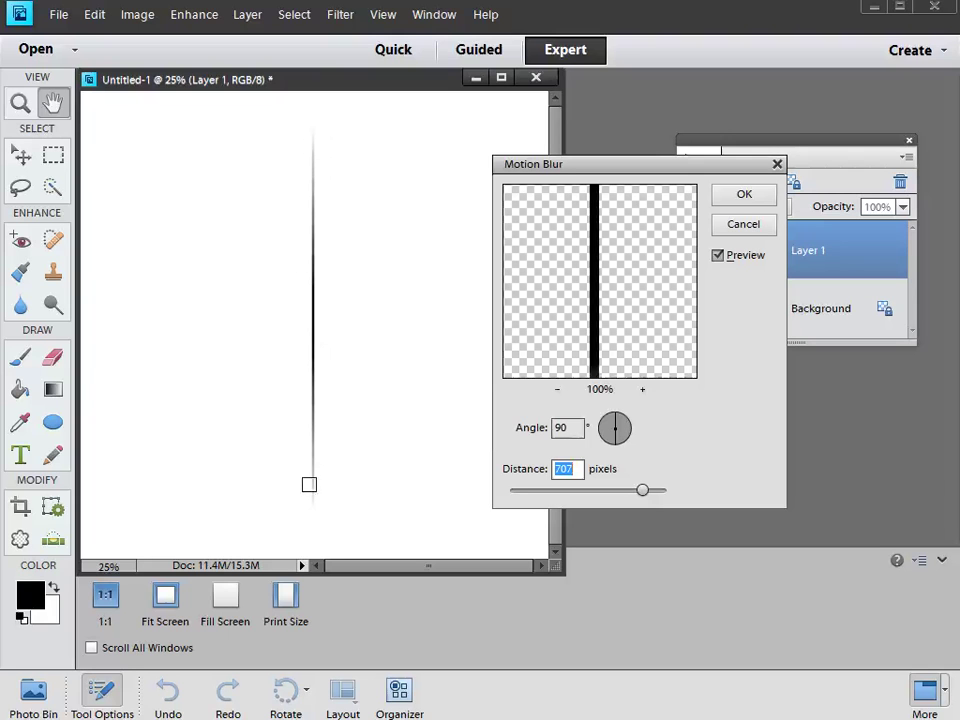
click(745, 196)
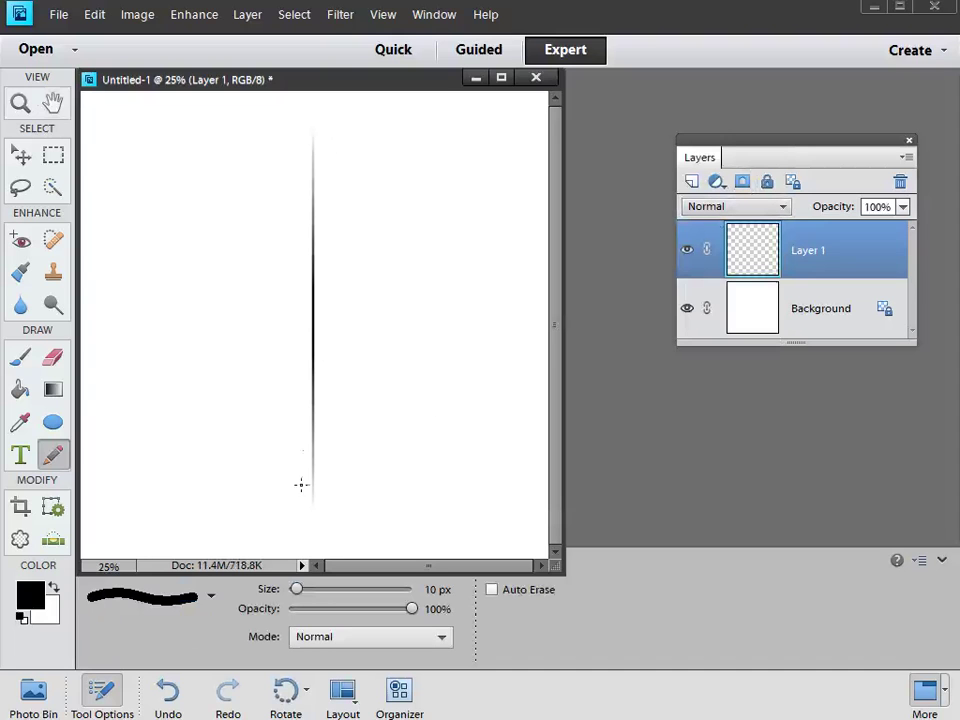
- Duplicate the streak layer and rotate the copy horizontal to form a cross
click(688, 252)
click(688, 252)
key(ctrl+j)
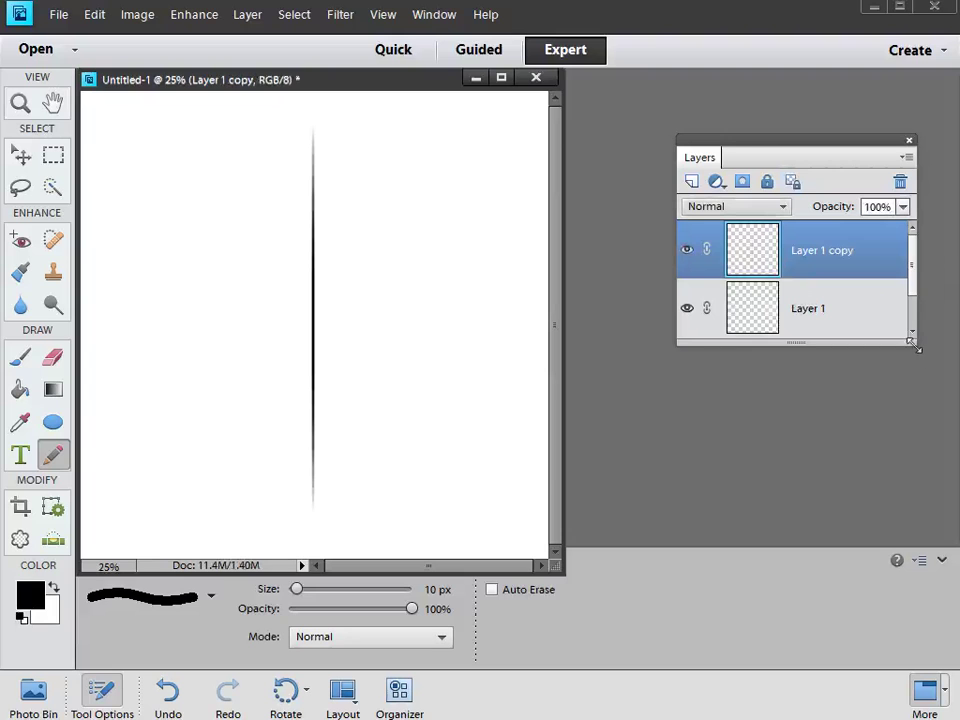
drag(914, 345, 914, 408)
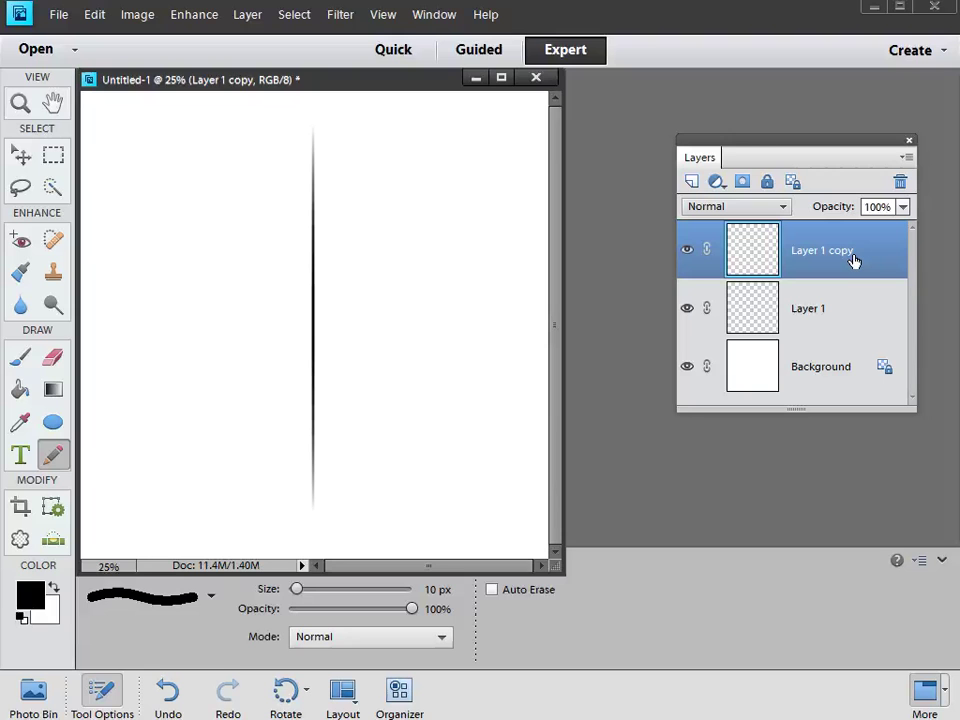
key(ctrl+t)
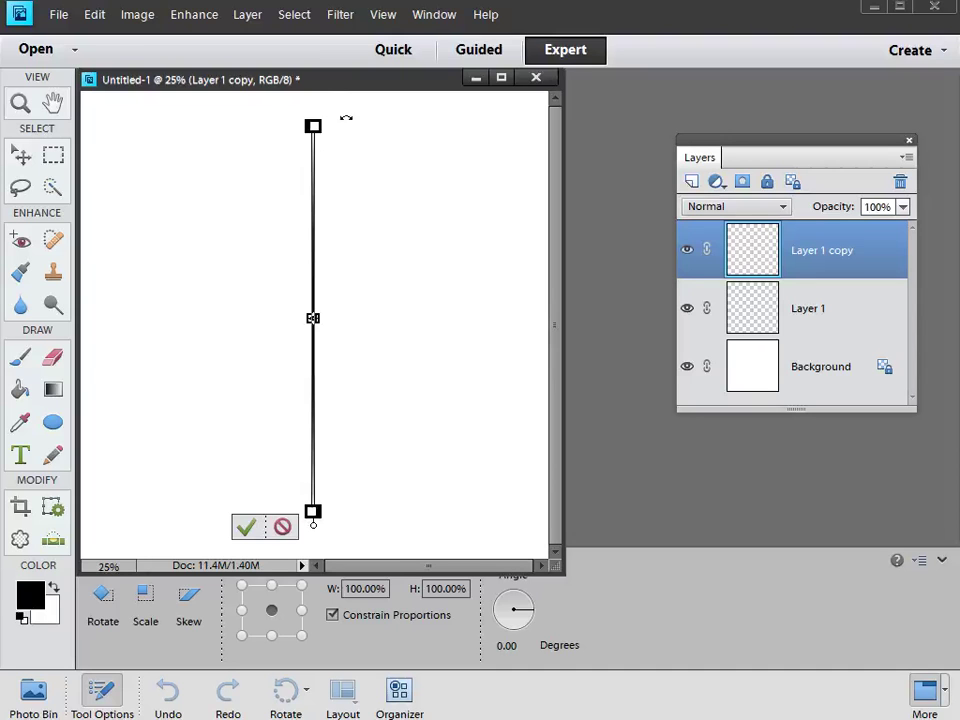
drag(358, 126, 441, 322)
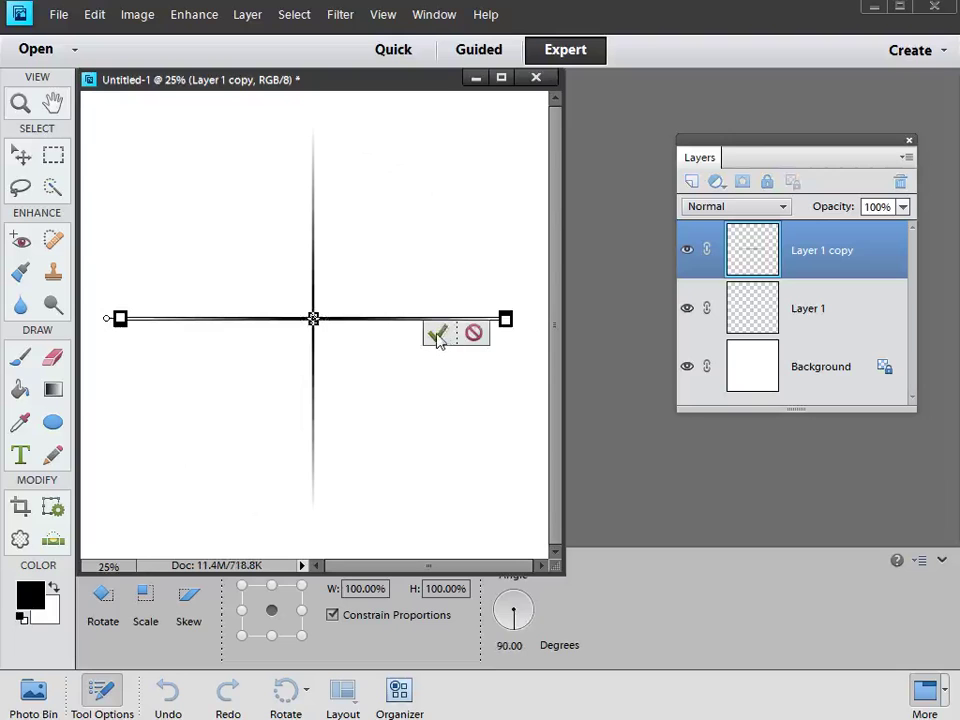
click(437, 336)
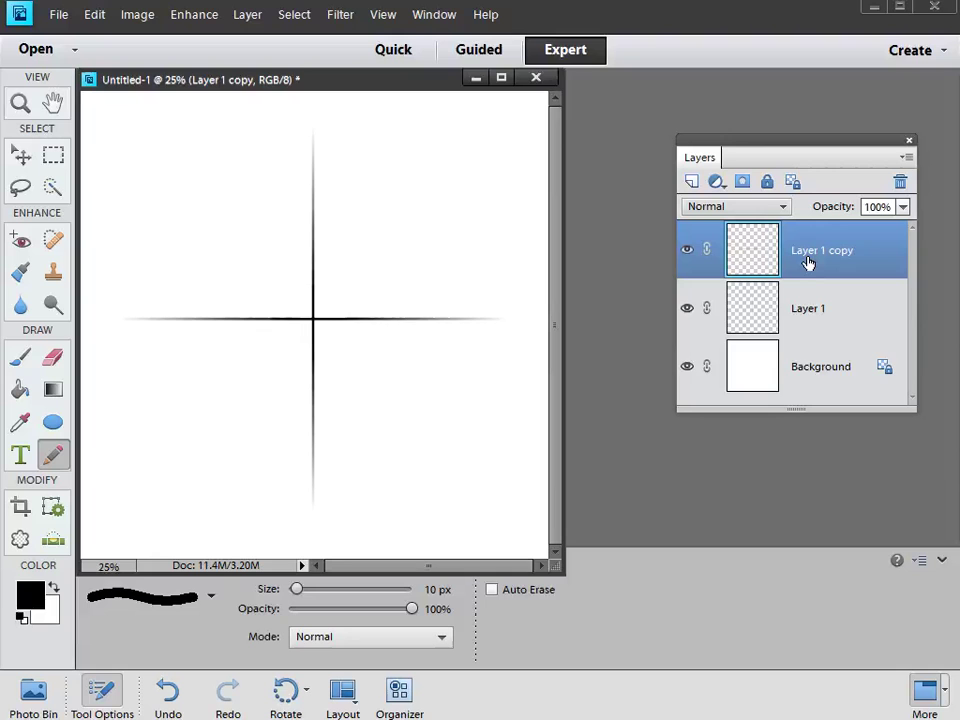
- Merge the horizontal copy down into Layer 1 so it holds the cross
key(ctrl+e)
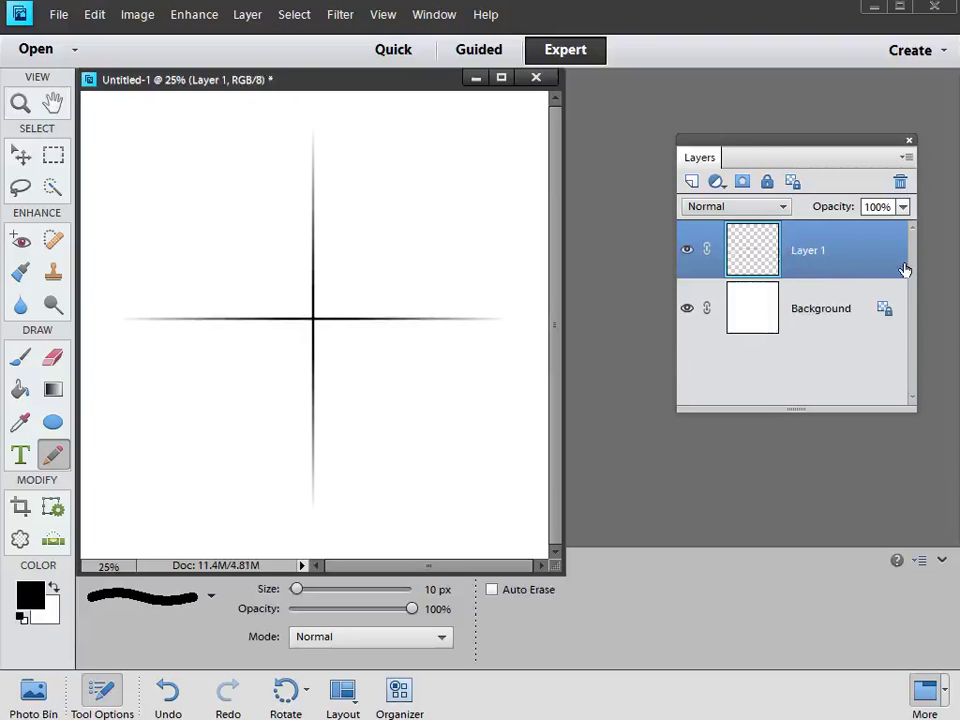
click(688, 252)
click(688, 253)
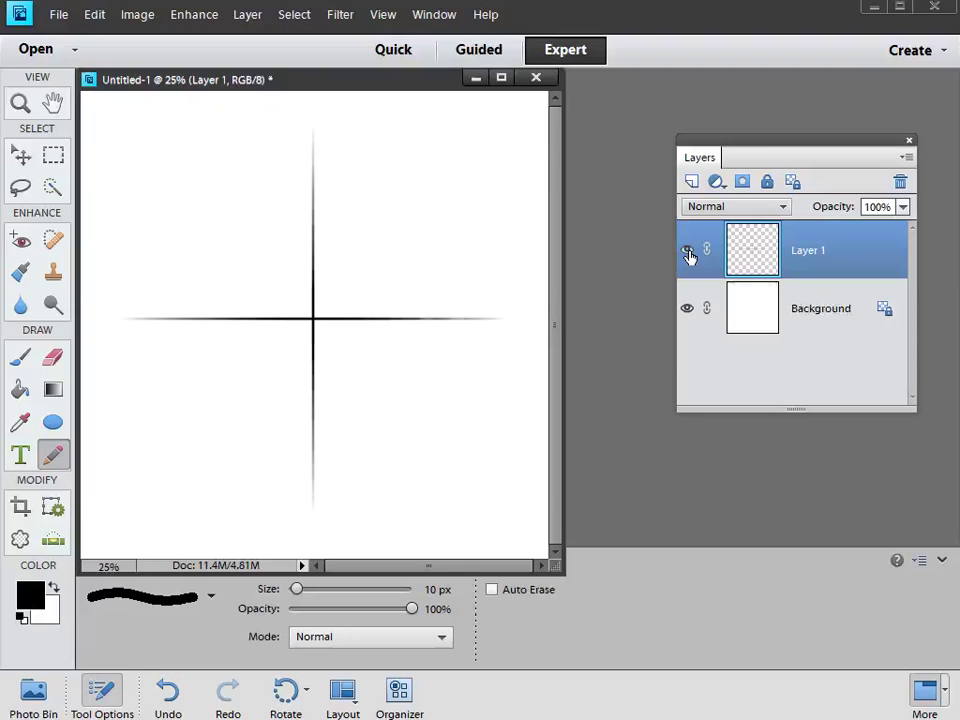
- Duplicate the cross, rotate the copy 45°, and merge it into Layer 1
key(ctrl+j)
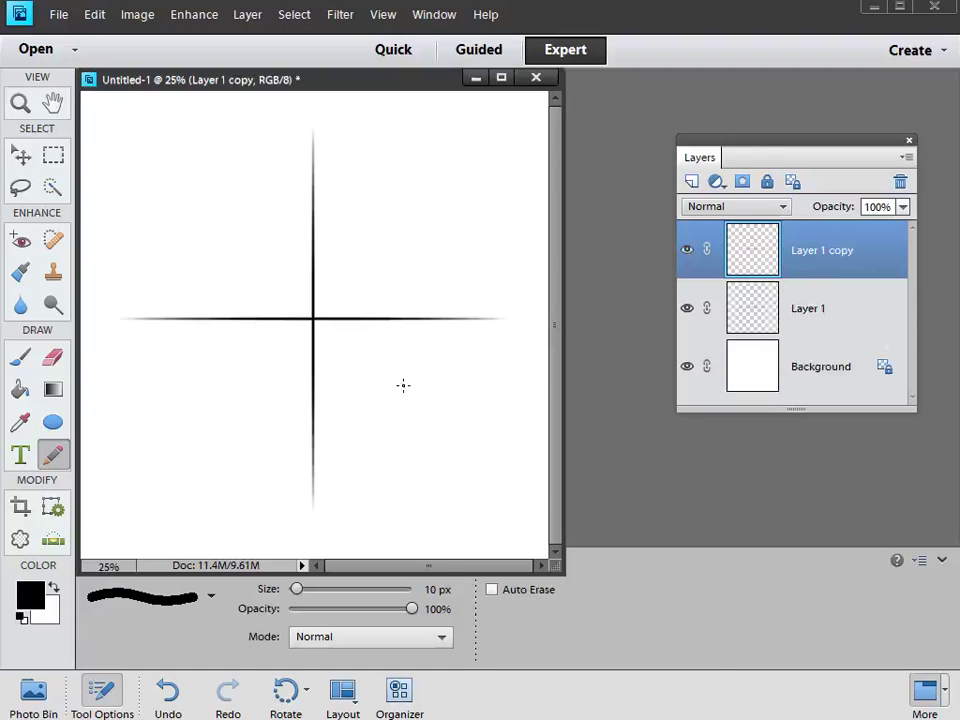
key(ctrl+t)
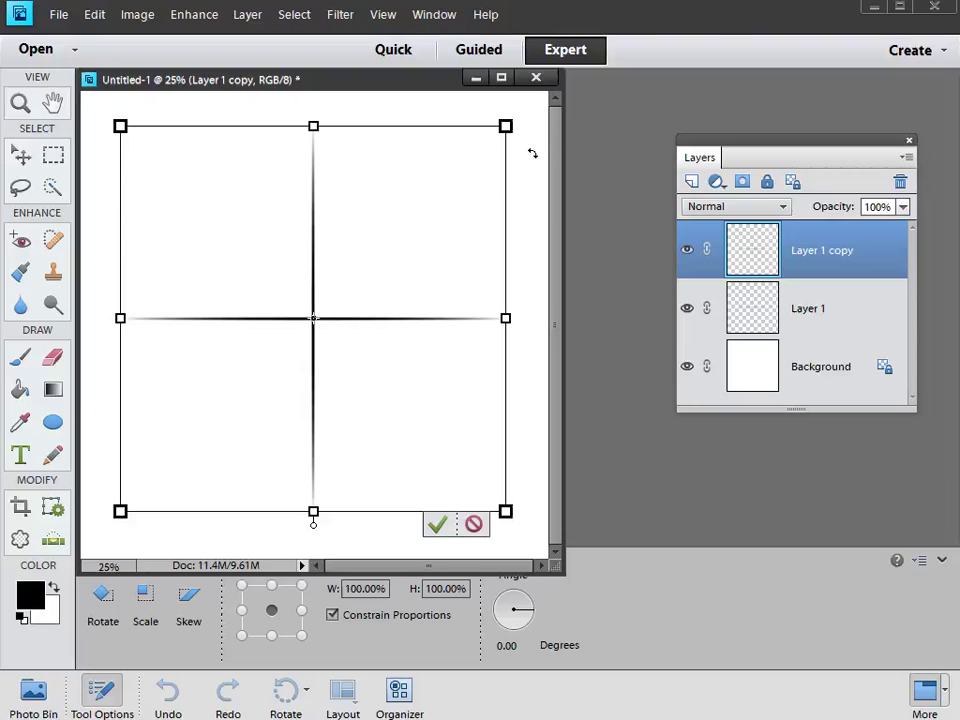
drag(530, 152, 533, 350)
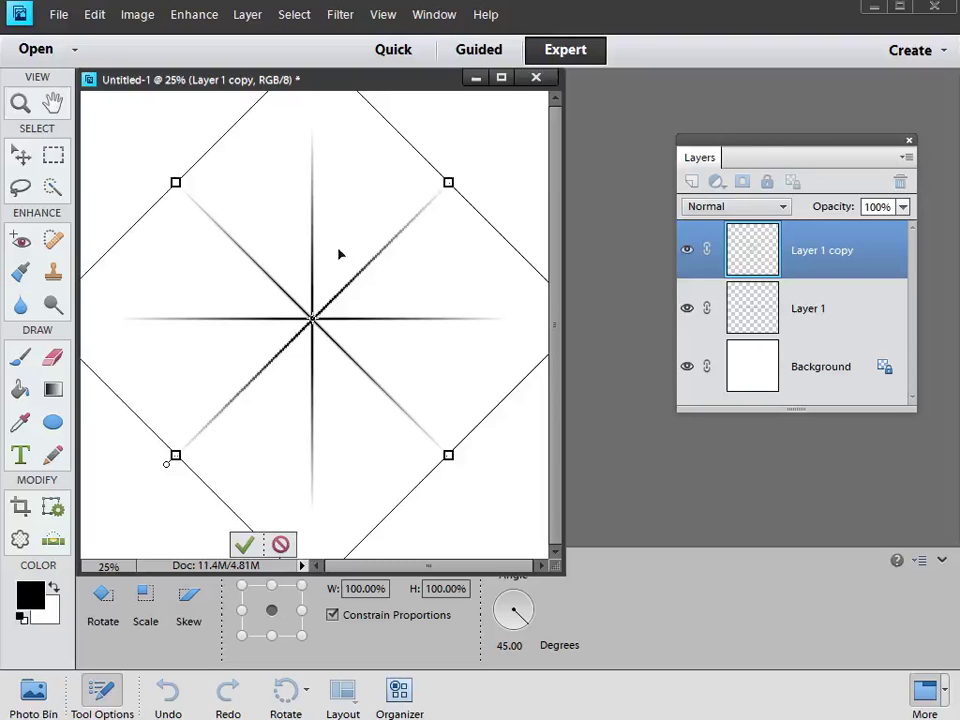
click(244, 545)
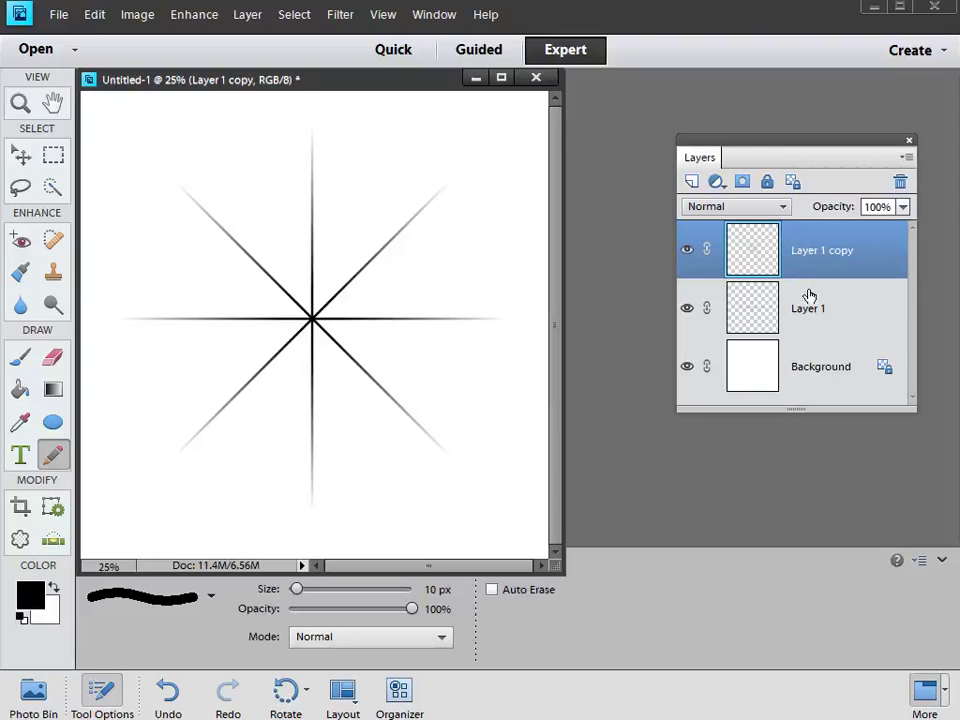
key(ctrl+e)
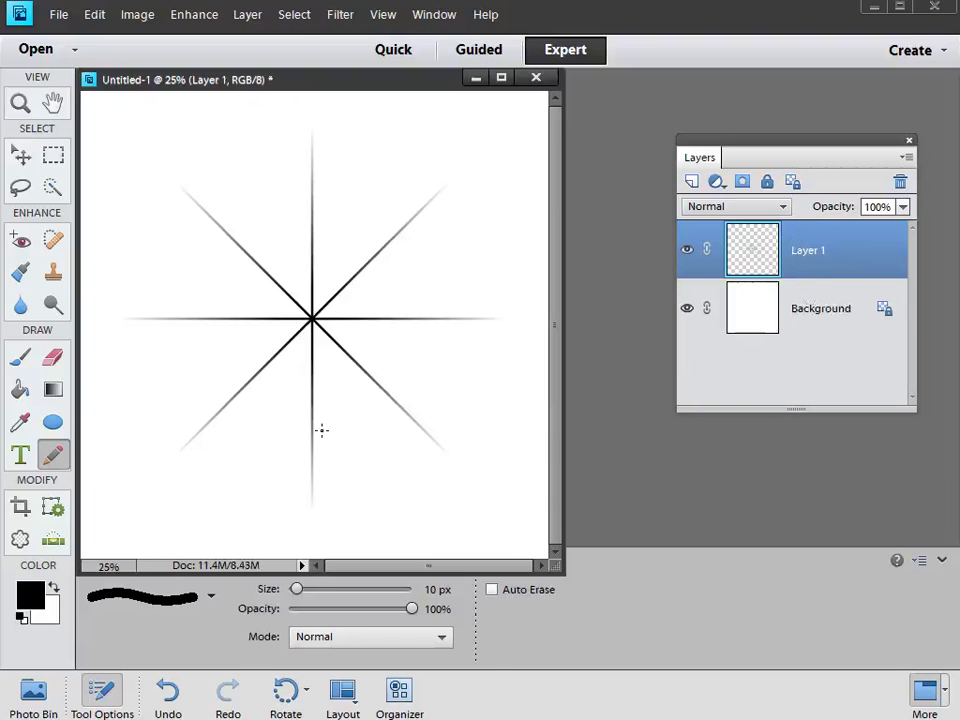
- Apply a 5-pixel Gaussian Blur to the eight-point star on Layer 1
click(336, 14)
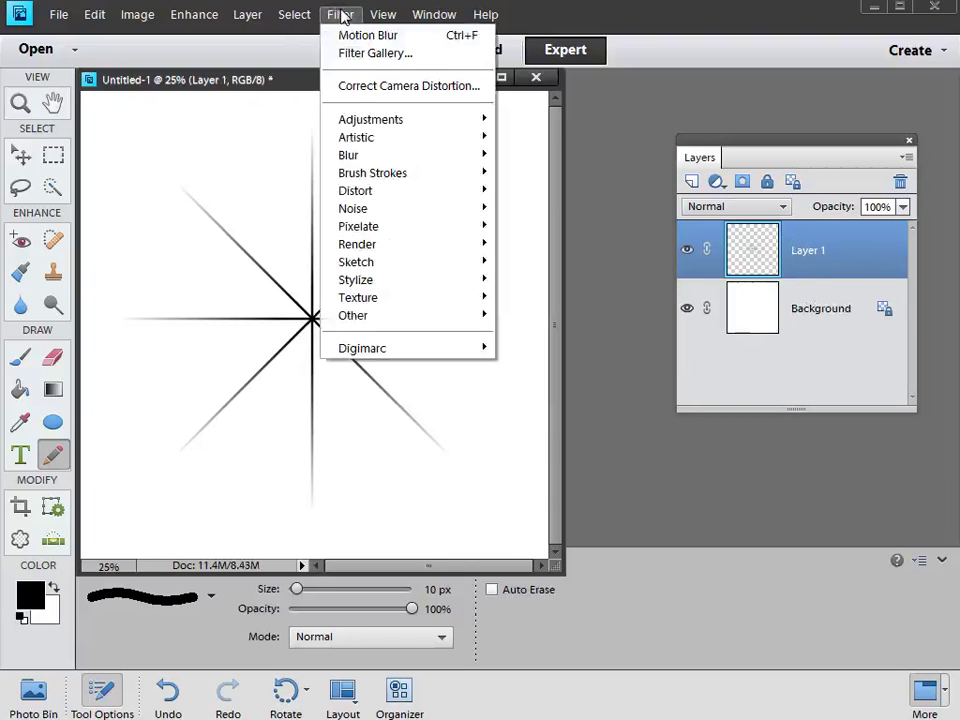
mouse_move(360, 158)
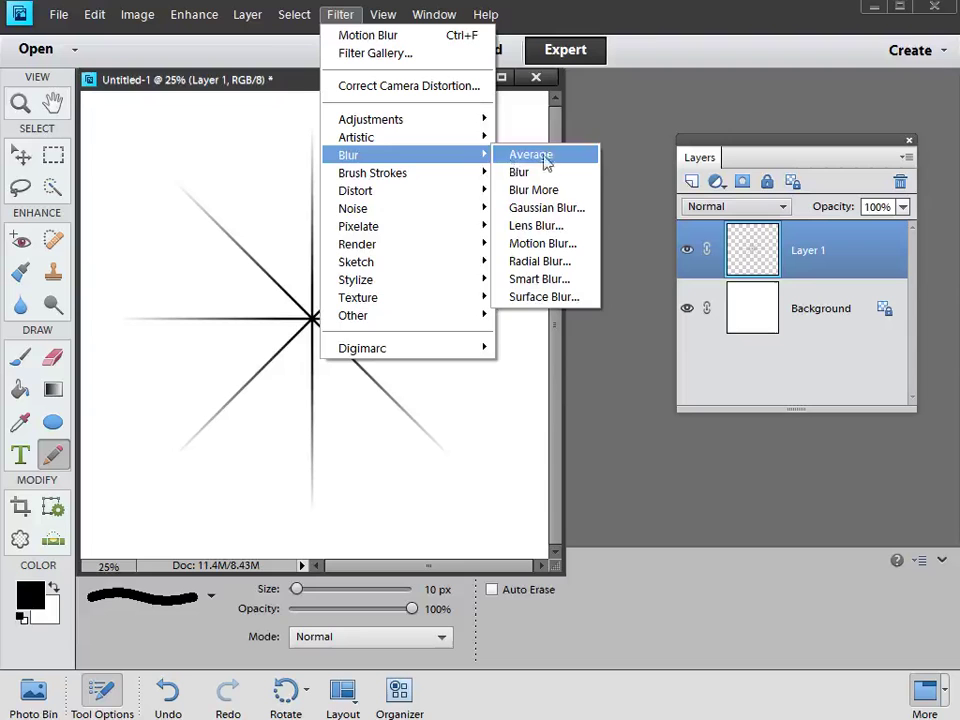
click(525, 209)
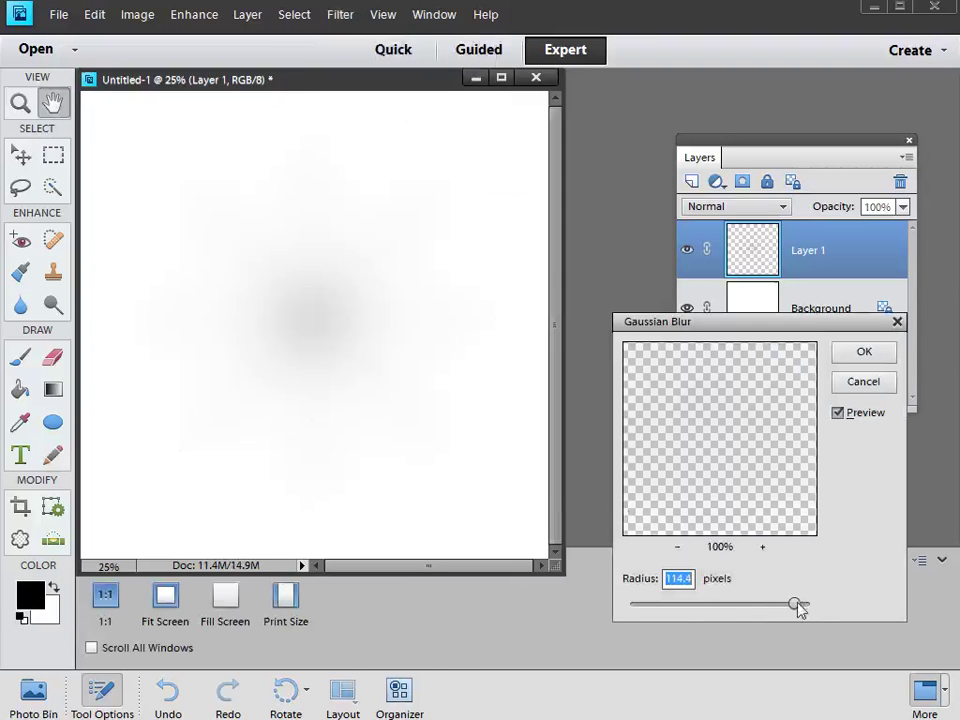
drag(795, 607, 662, 609)
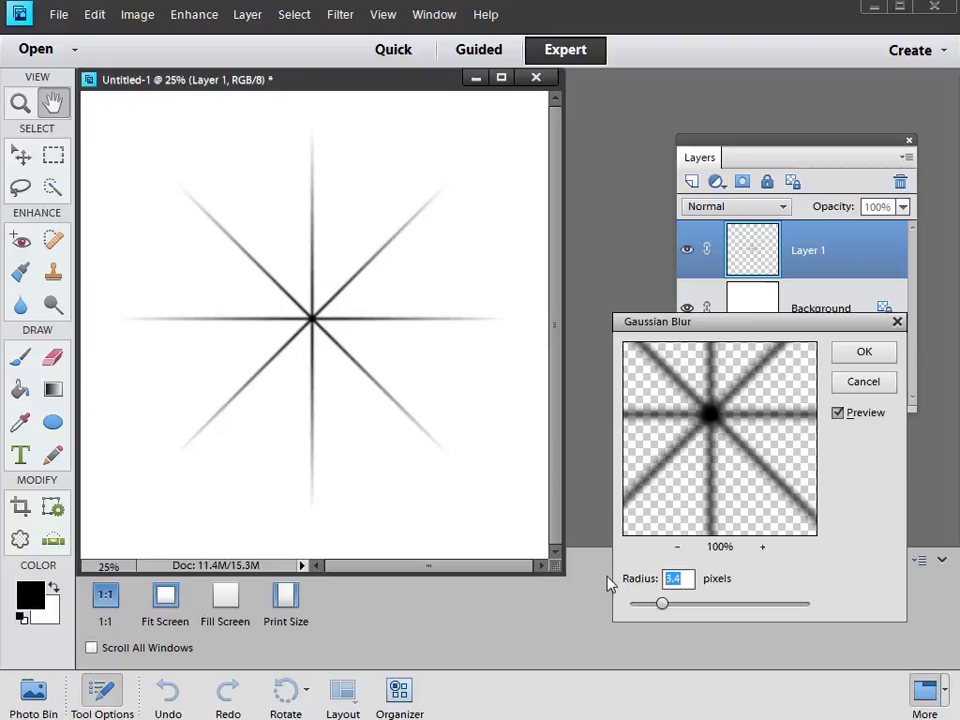
text(5)
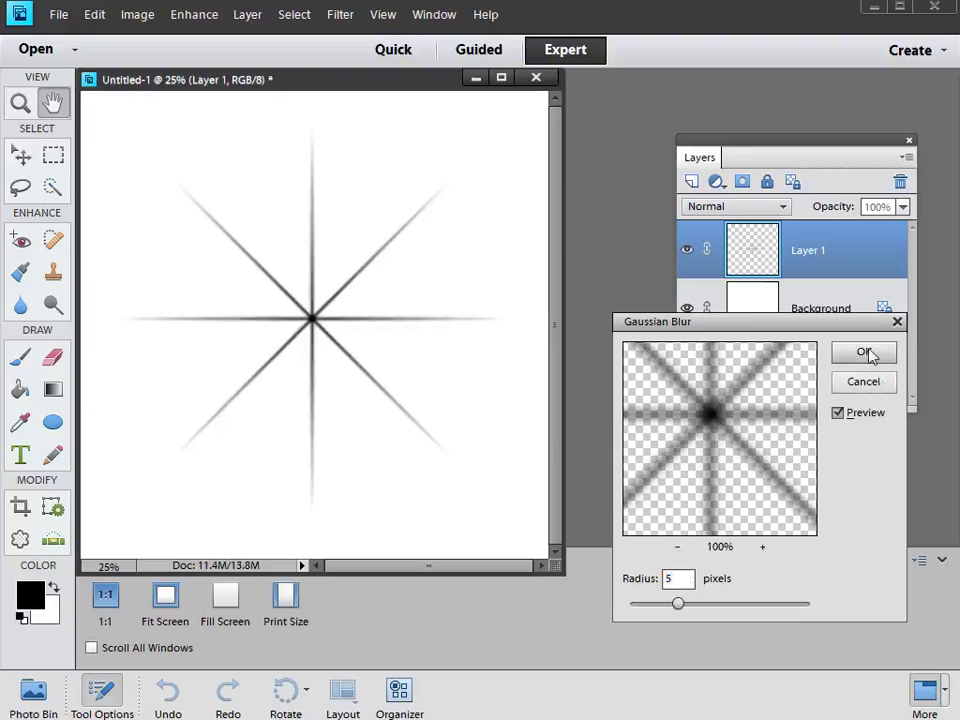
click(864, 352)
key(n)
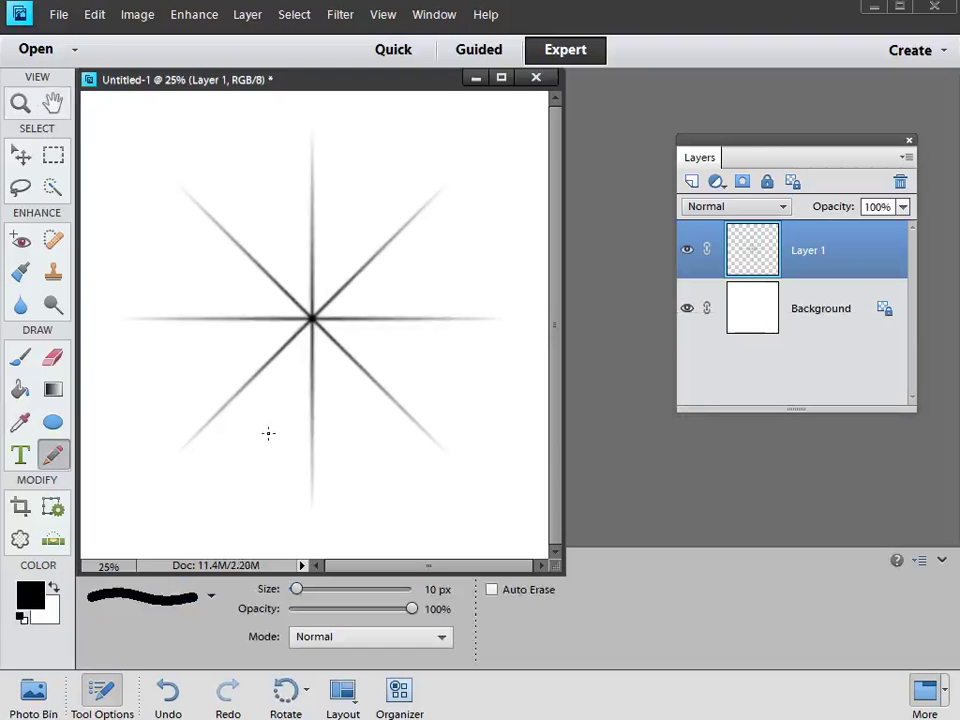
- Draw a rectangular marquee that encloses the entire blurred star
click(53, 156)
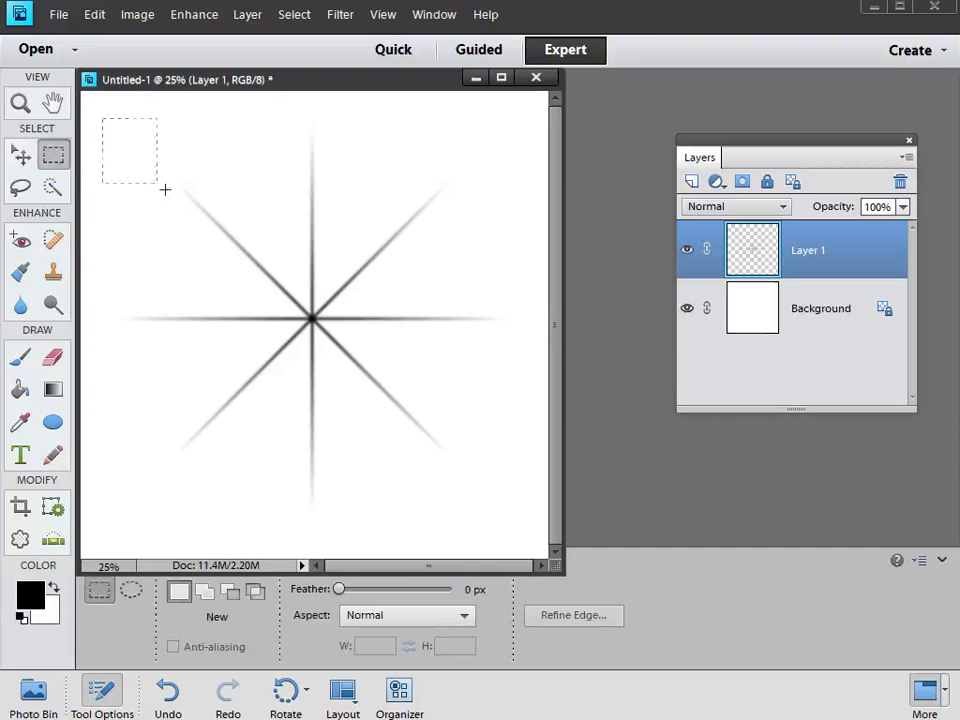
mouse_move(165, 189)
mouse_down()
mouse_move(510, 489)
mouse_move(509, 522)
mouse_up()
drag(534, 526, 533, 523)
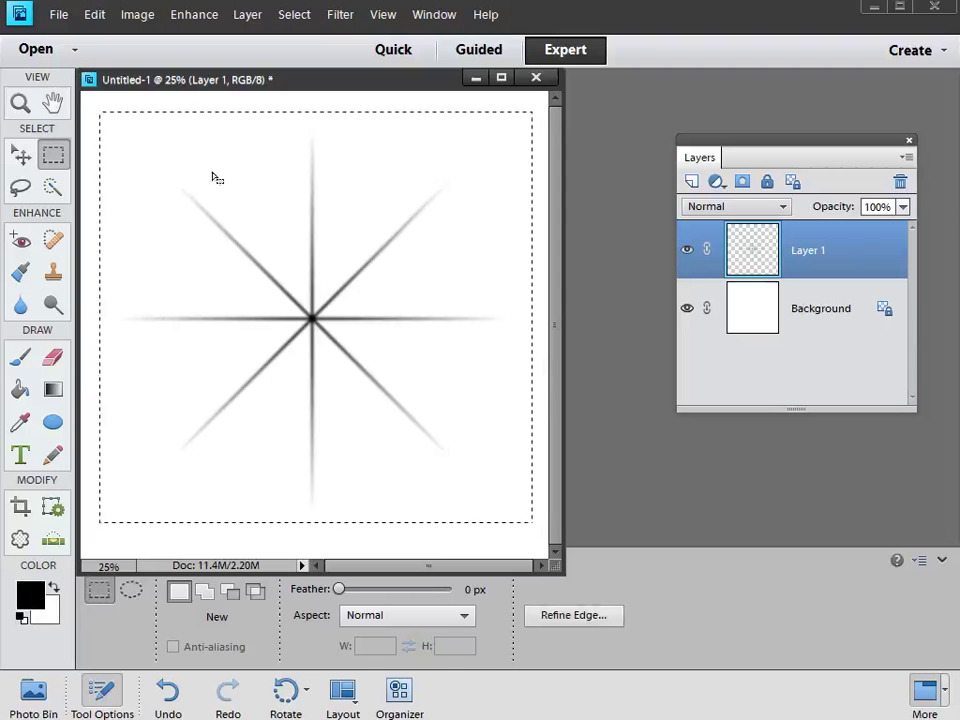
click(94, 15)
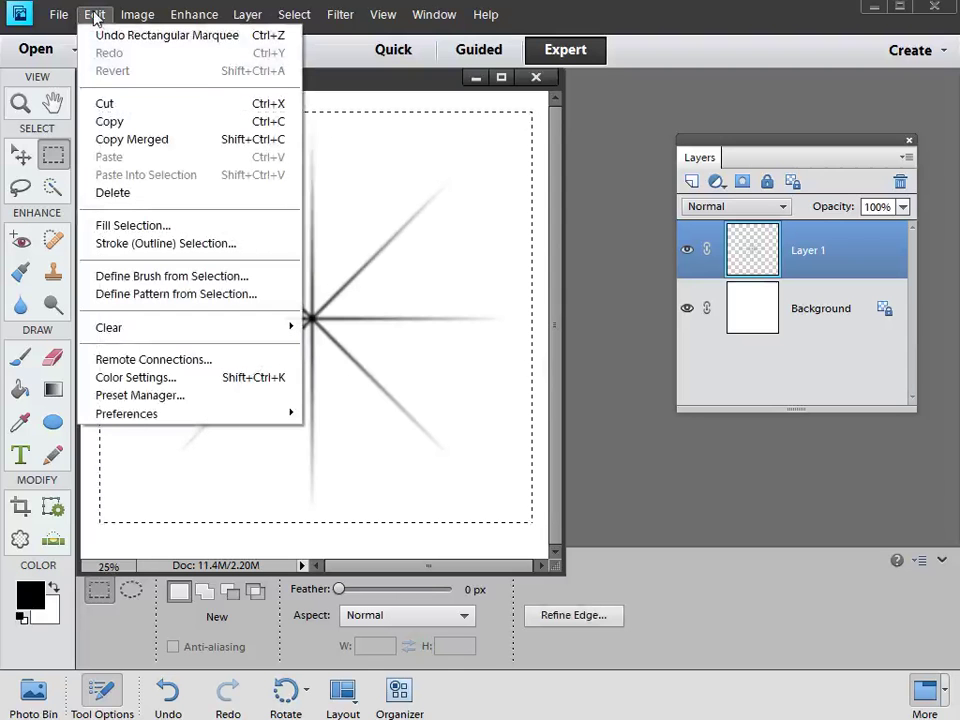
- Define a brush from the selected star and name it 'Starburst 8pt'
click(175, 278)
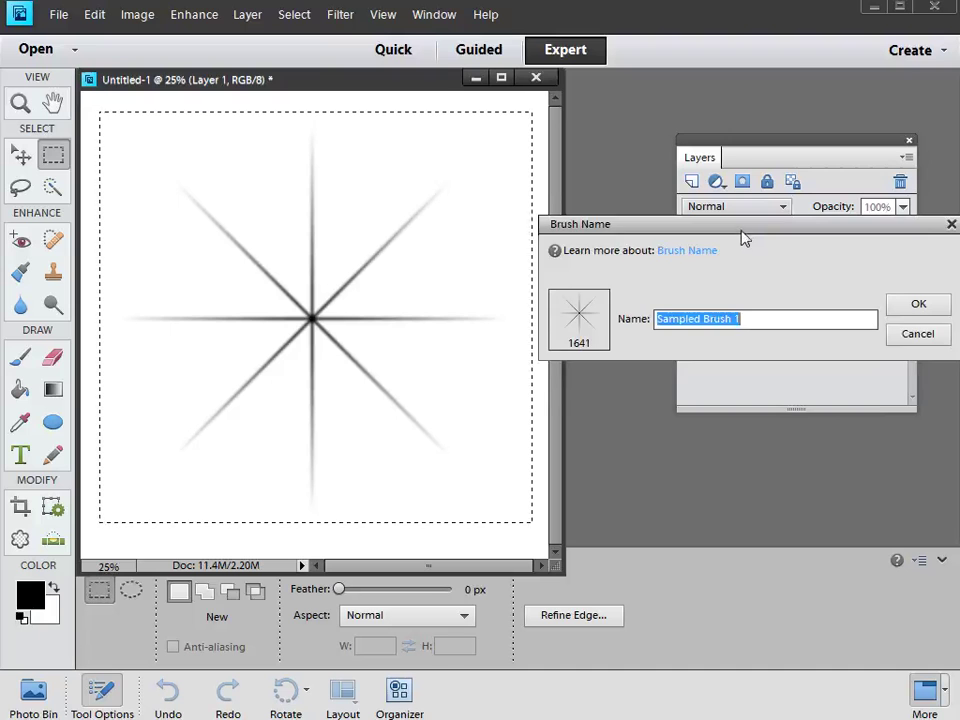
mouse_move(738, 240)
mouse_down()
mouse_move(673, 279)
mouse_move(652, 306)
mouse_up()
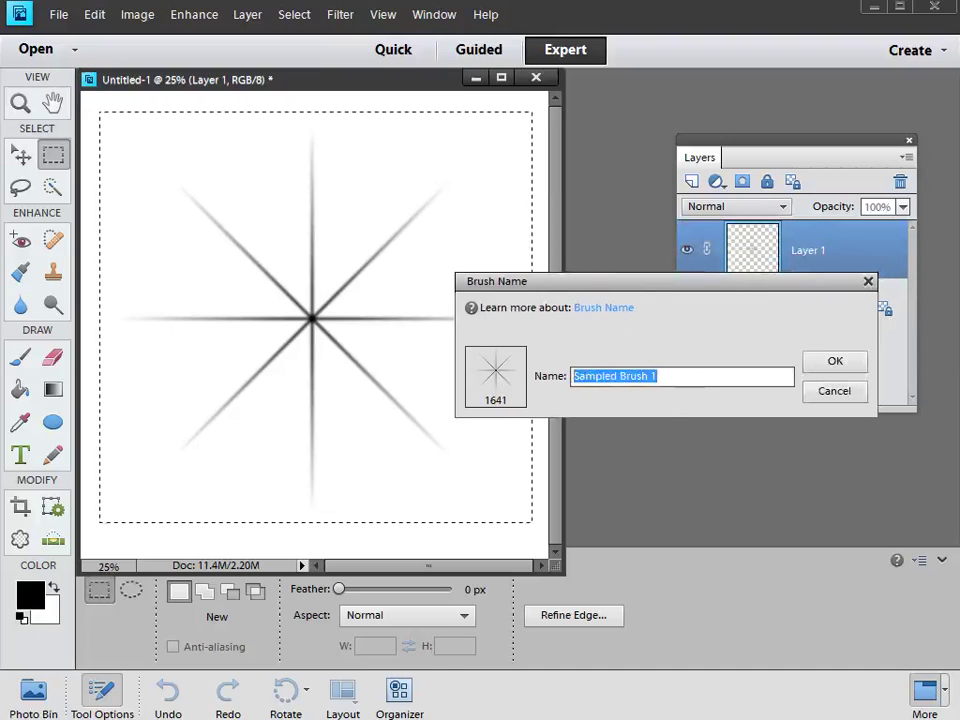
text(Starburst )
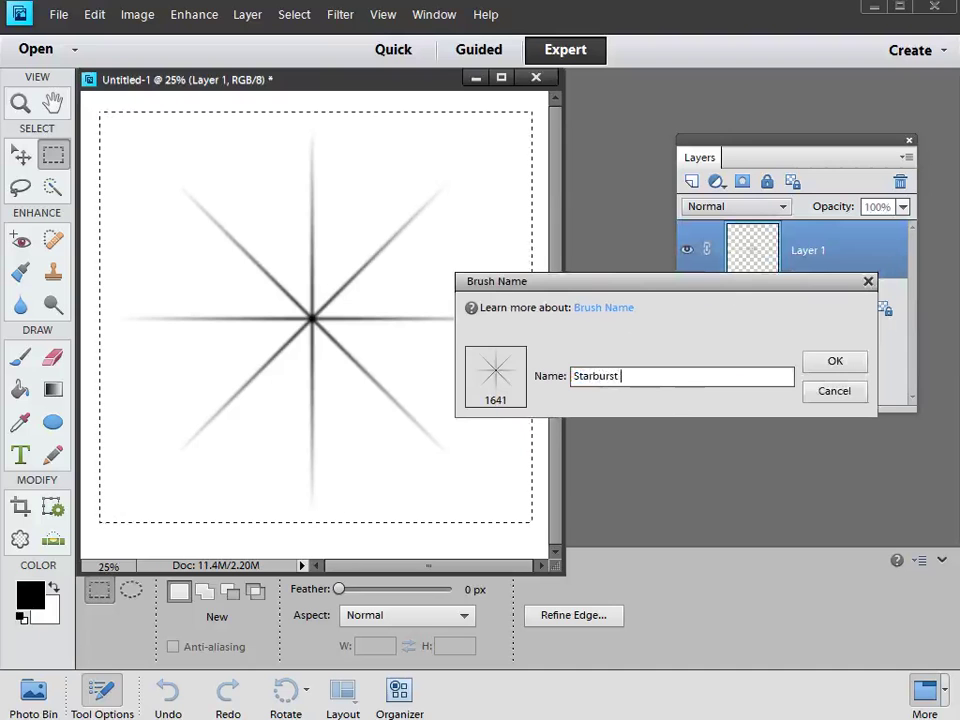
text(8pt)
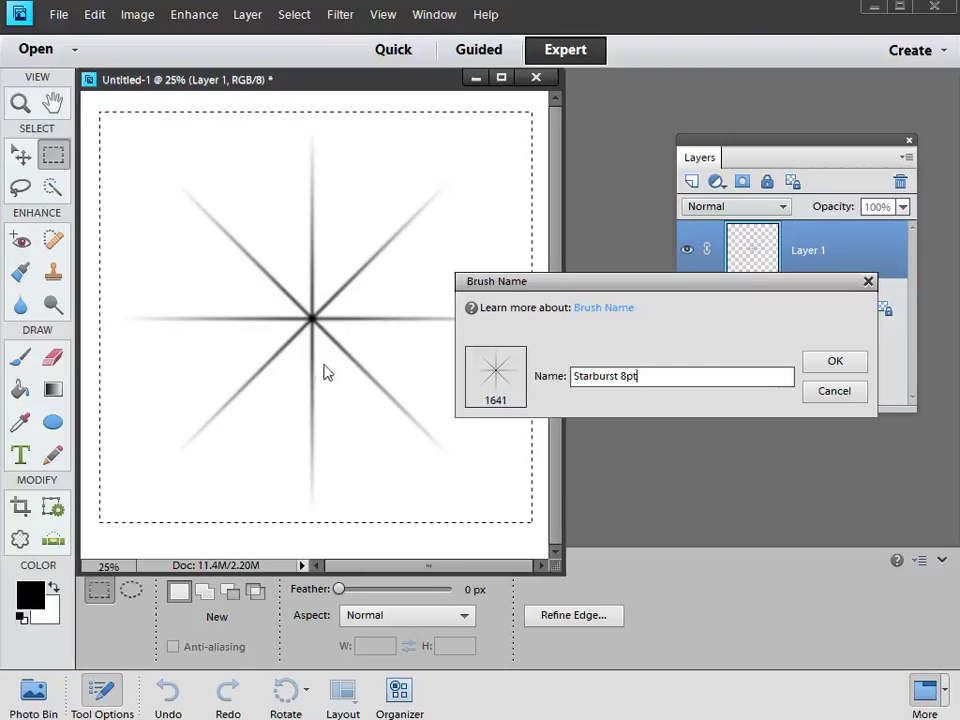
click(852, 362)
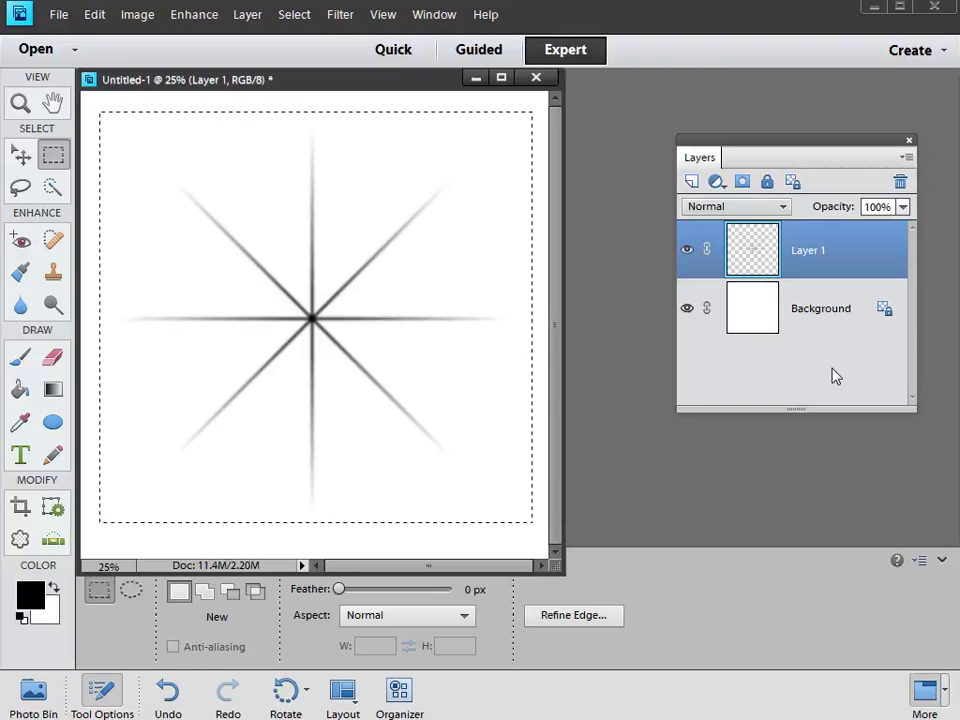
- Deselect, duplicate the star to Layer 1 copy and rotate the copy 21.23° for sixteen rays
key(ctrl+d)
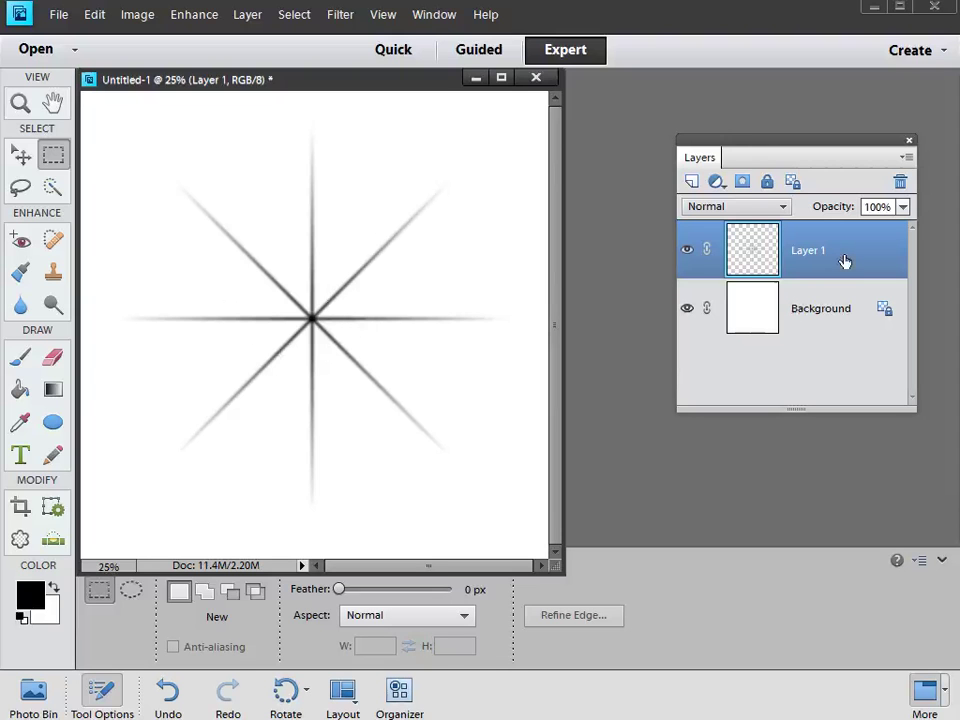
key(ctrl+j)
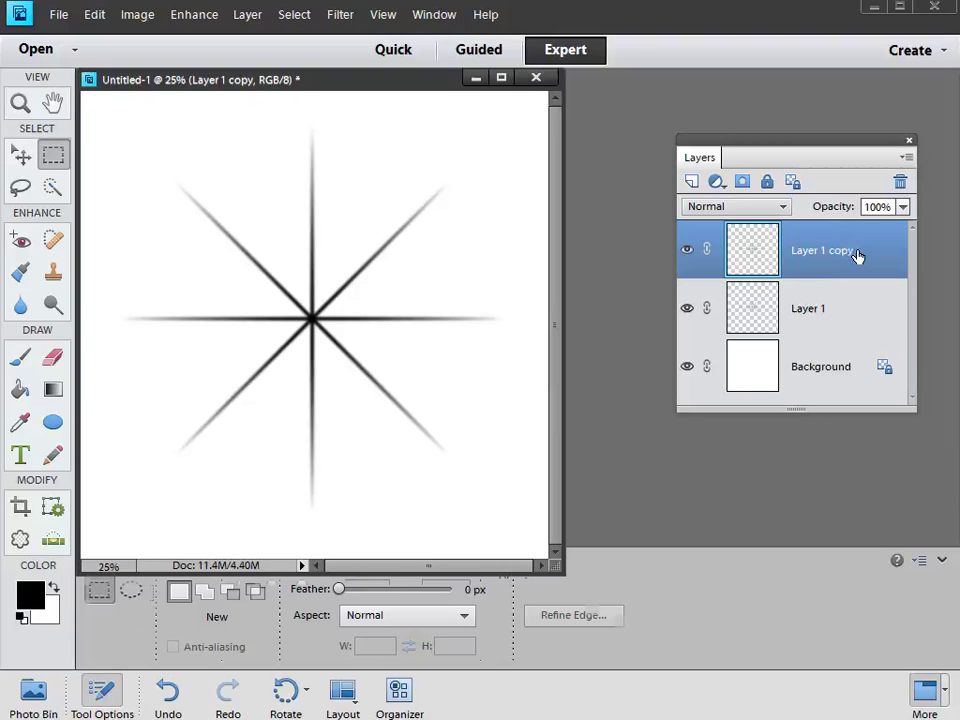
key(ctrl+t)
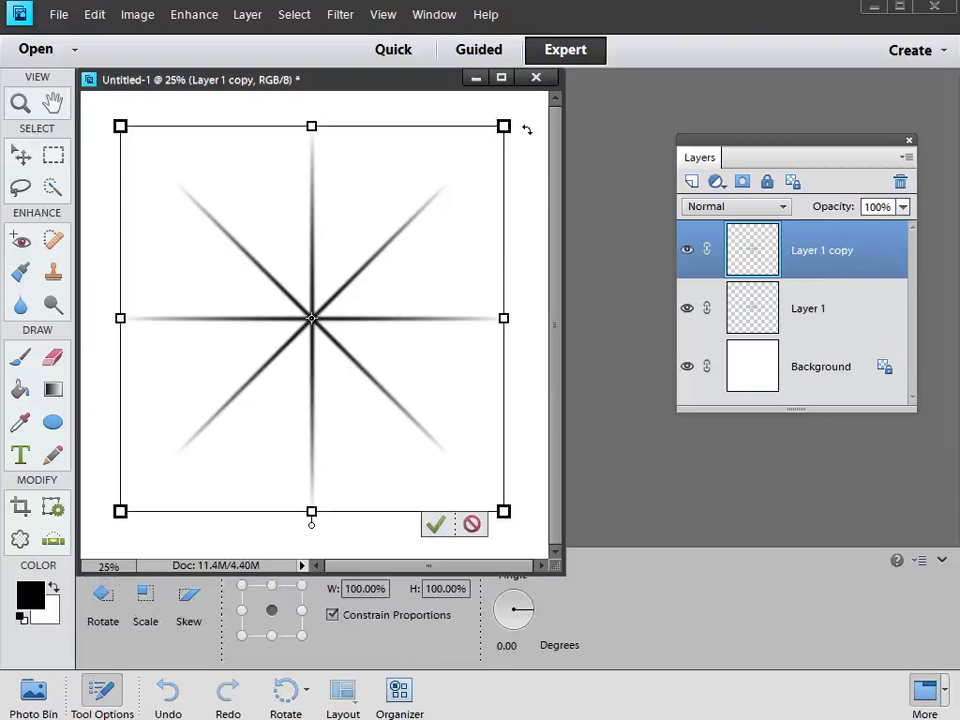
drag(527, 129, 541, 236)
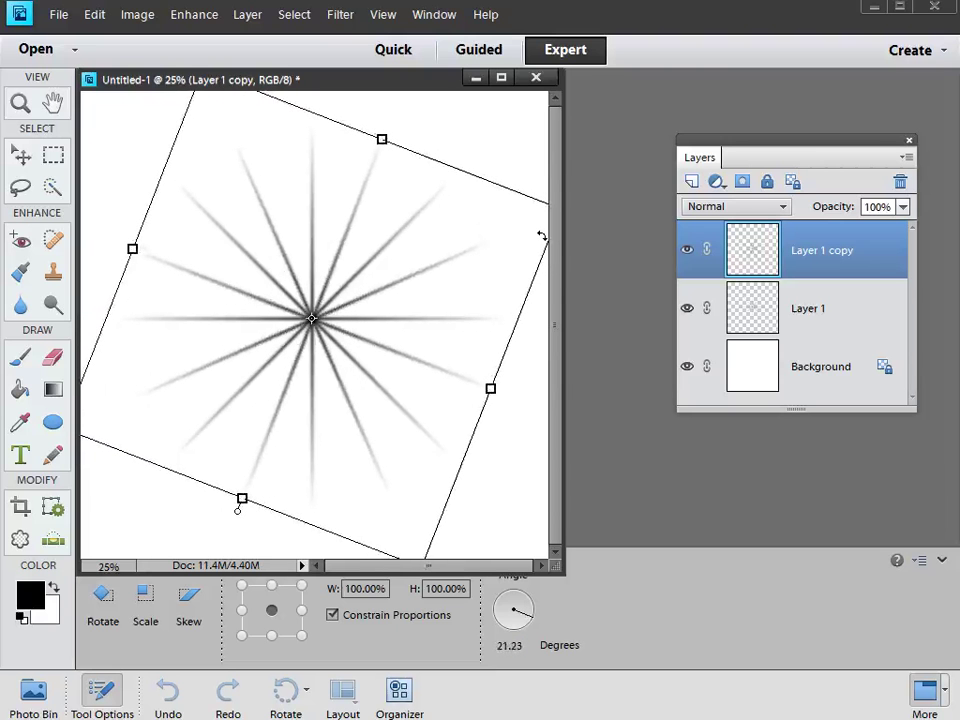
drag(541, 236, 541, 236)
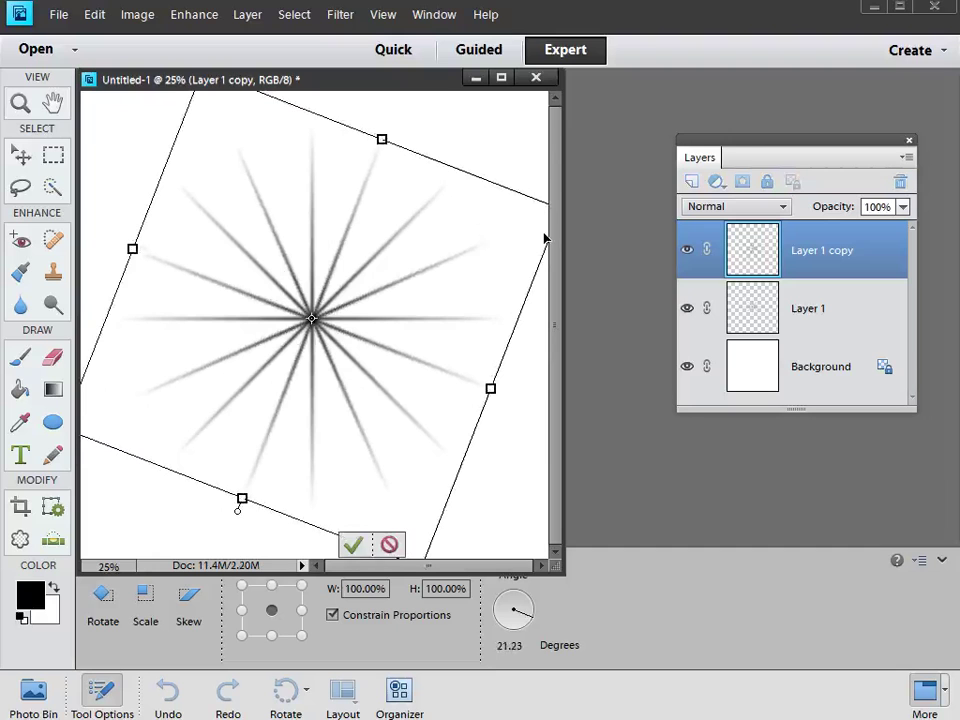
key(Return)
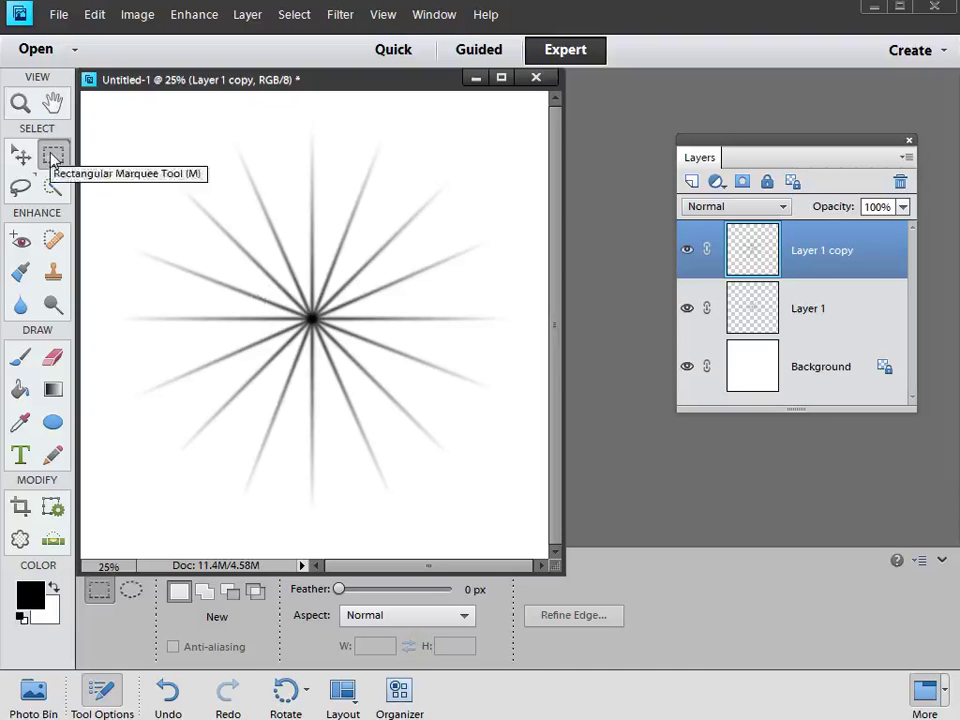
- Select the sixteen-ray star and define it as a brush named 'Starburst 16pt'
drag(103, 121, 428, 514)
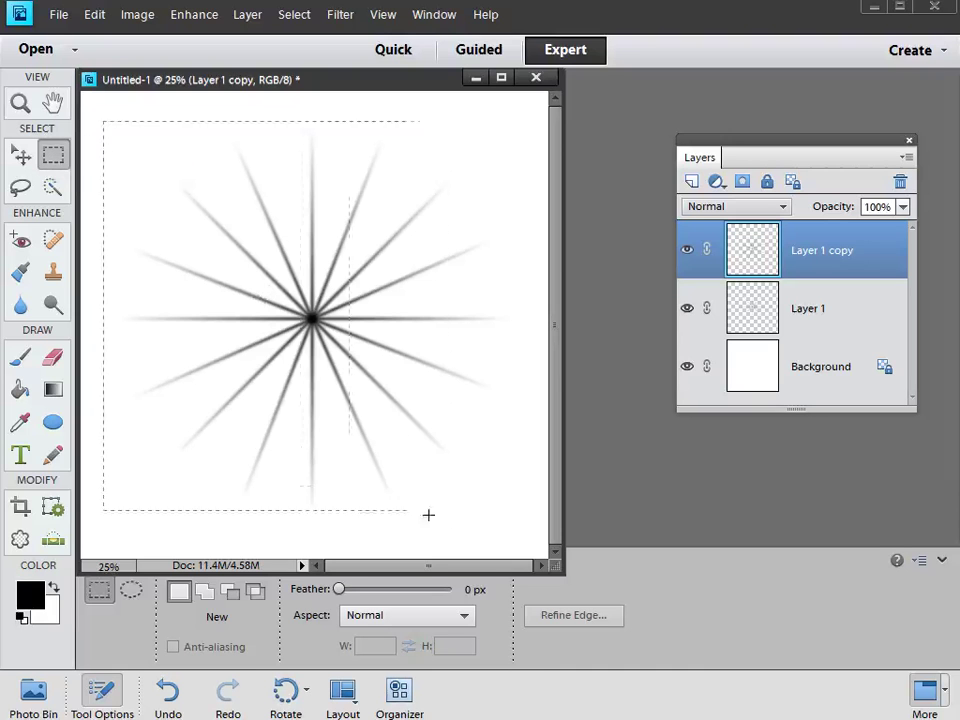
drag(527, 537, 532, 531)
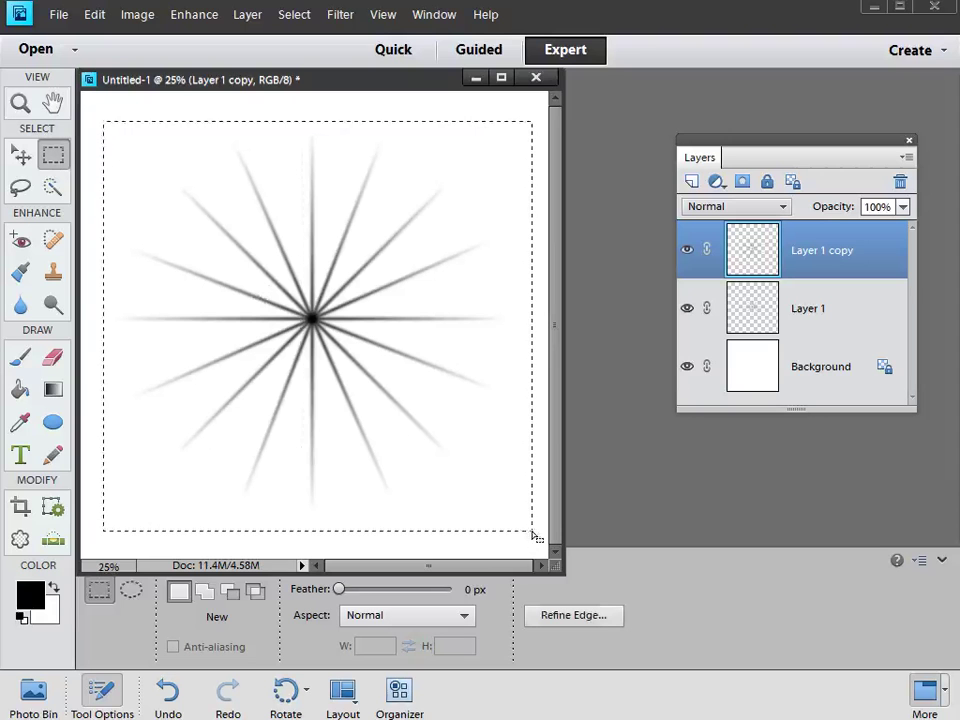
click(94, 14)
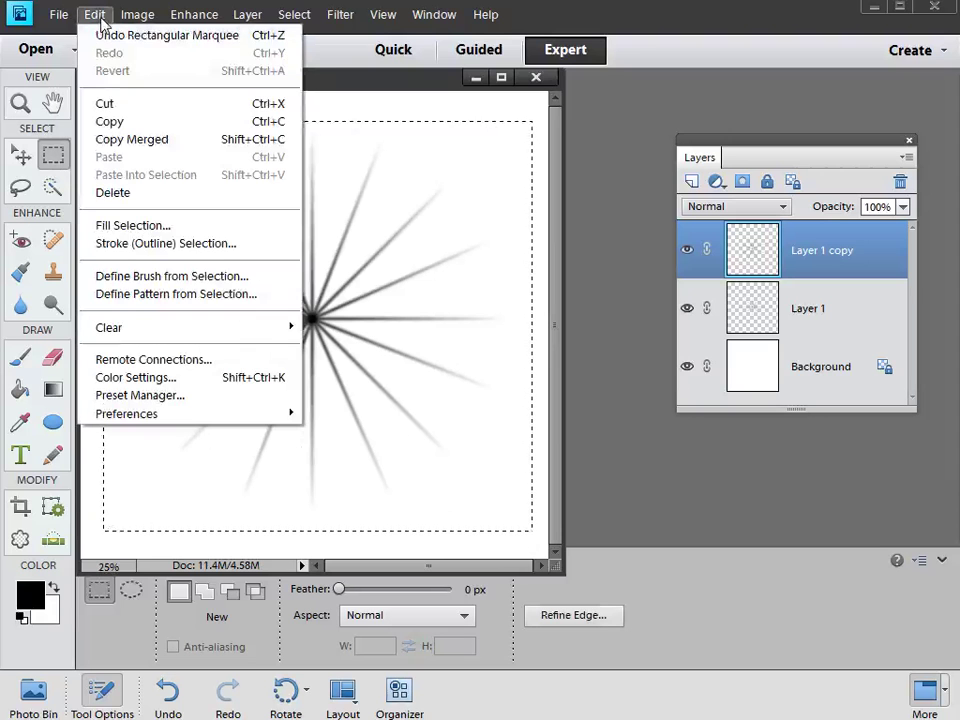
click(146, 279)
text(Starburst 1)
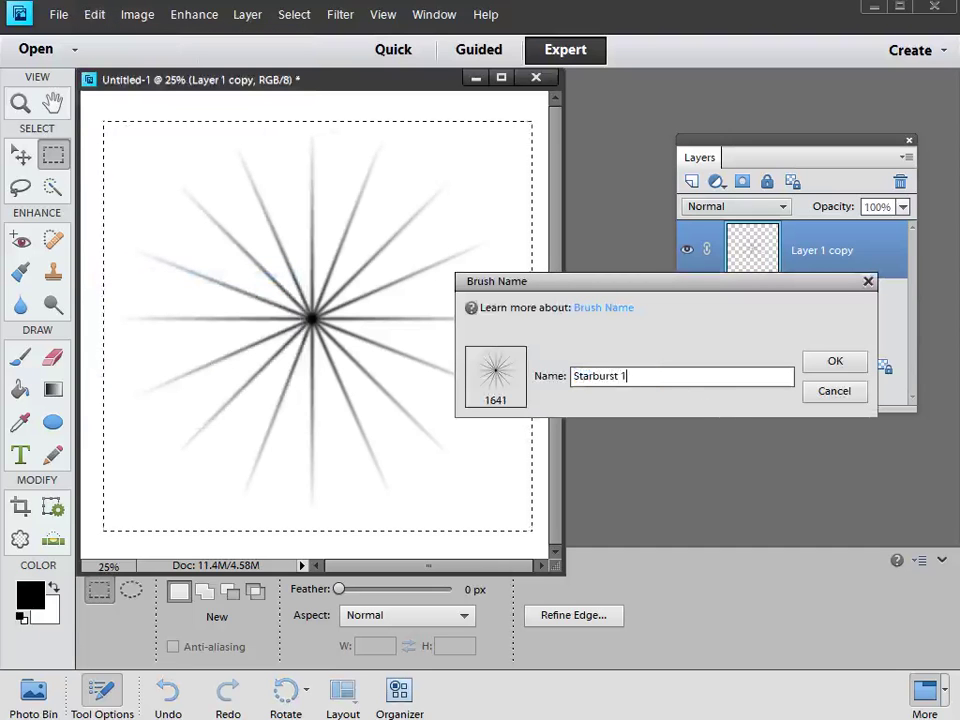
text(6pt)
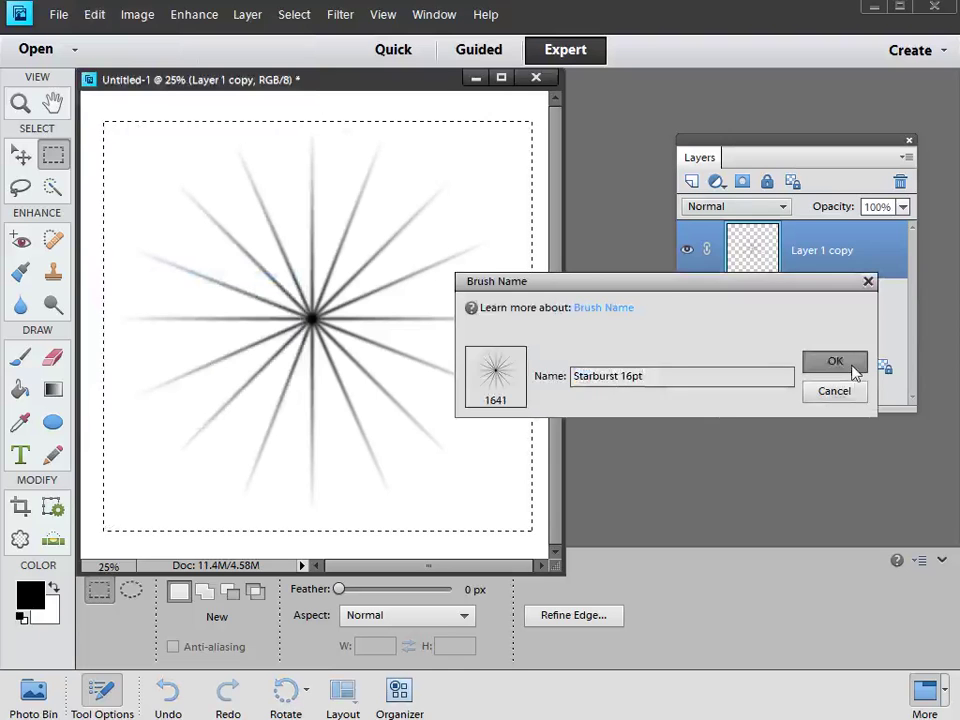
click(848, 366)
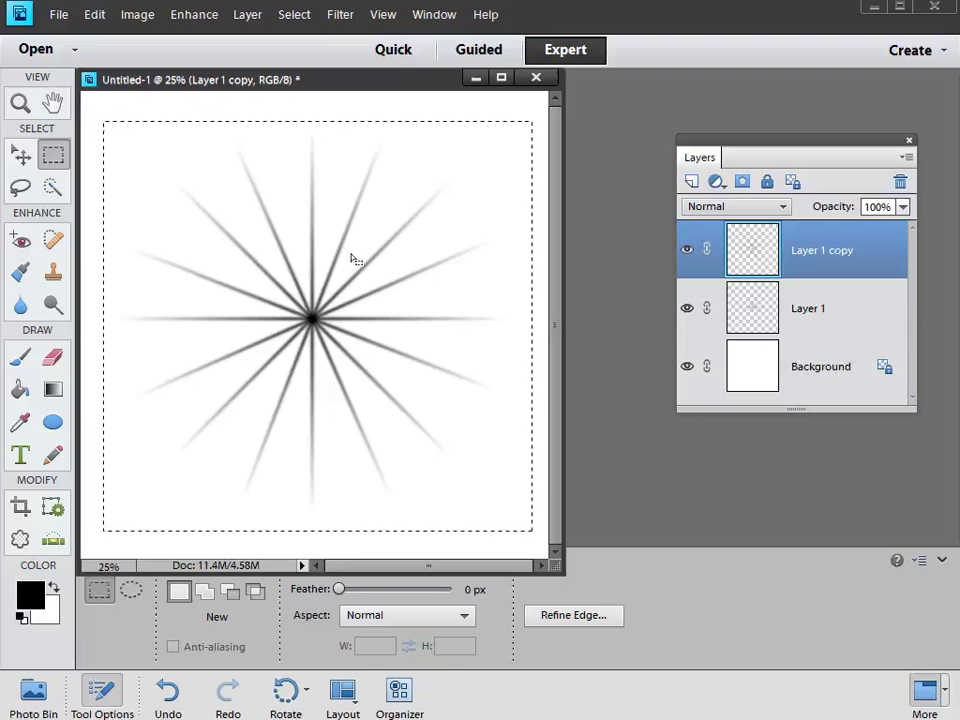
- Close Untitled-1 without saving and open Road night.jpg from the 6 Starburst folder
click(536, 77)
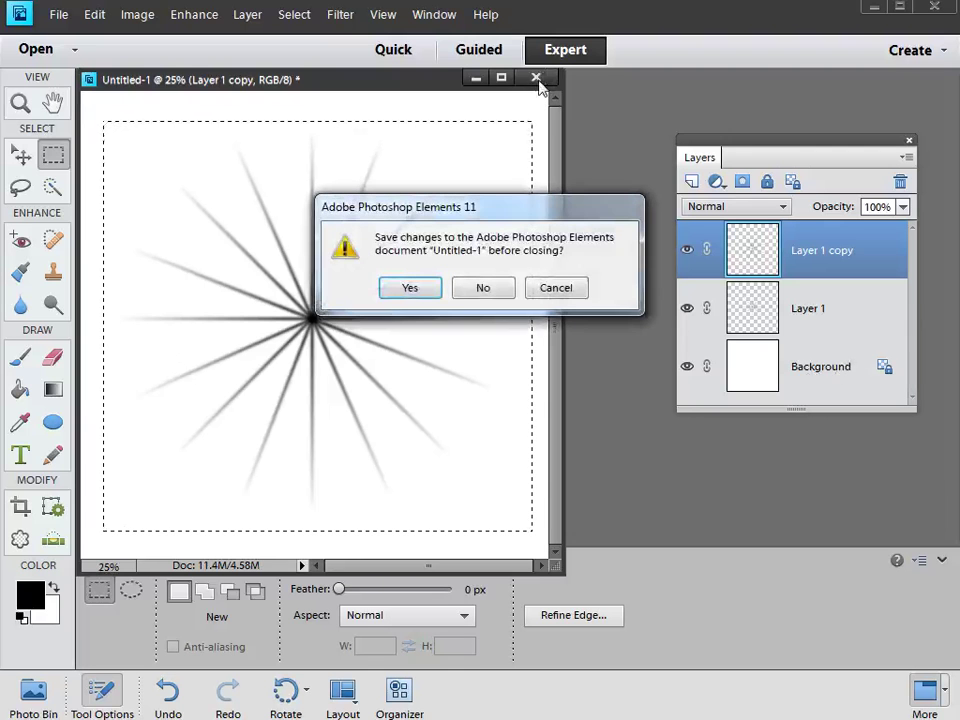
click(481, 290)
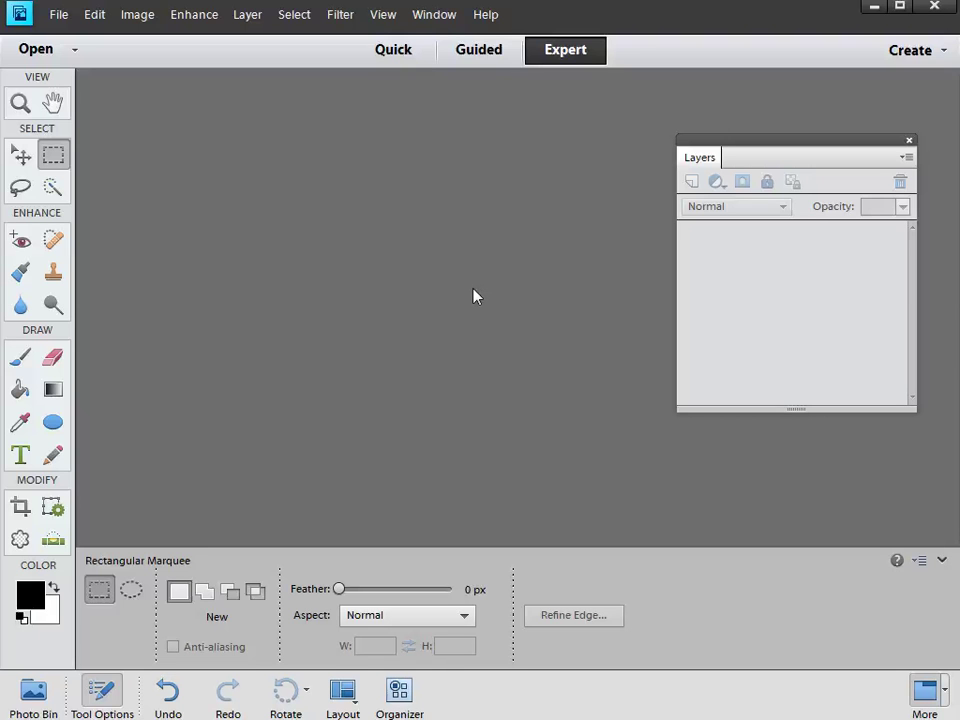
click(58, 14)
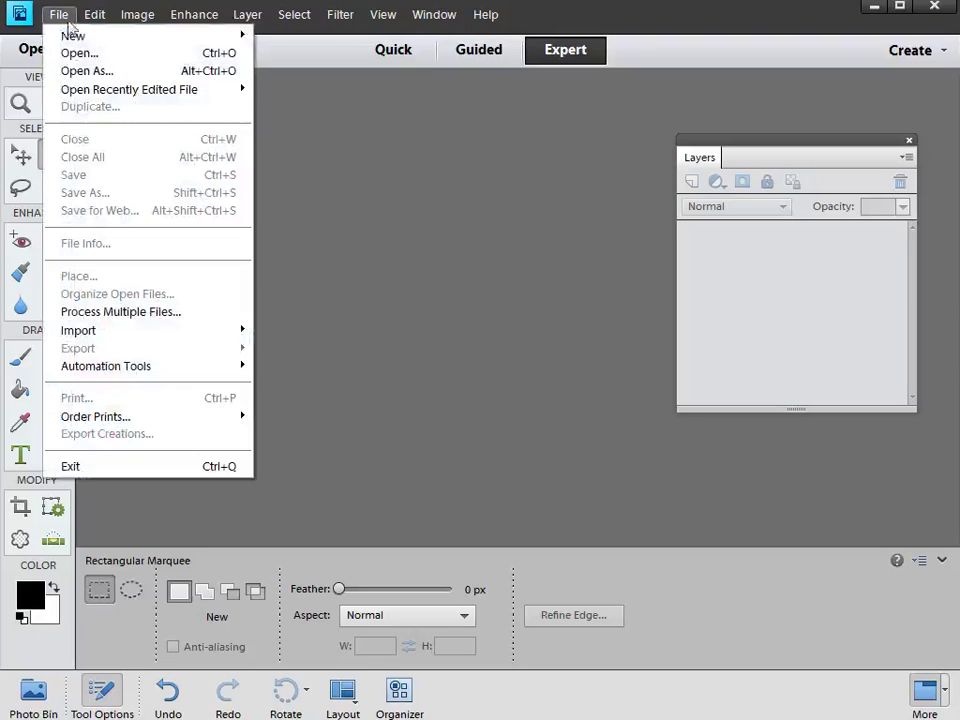
click(72, 55)
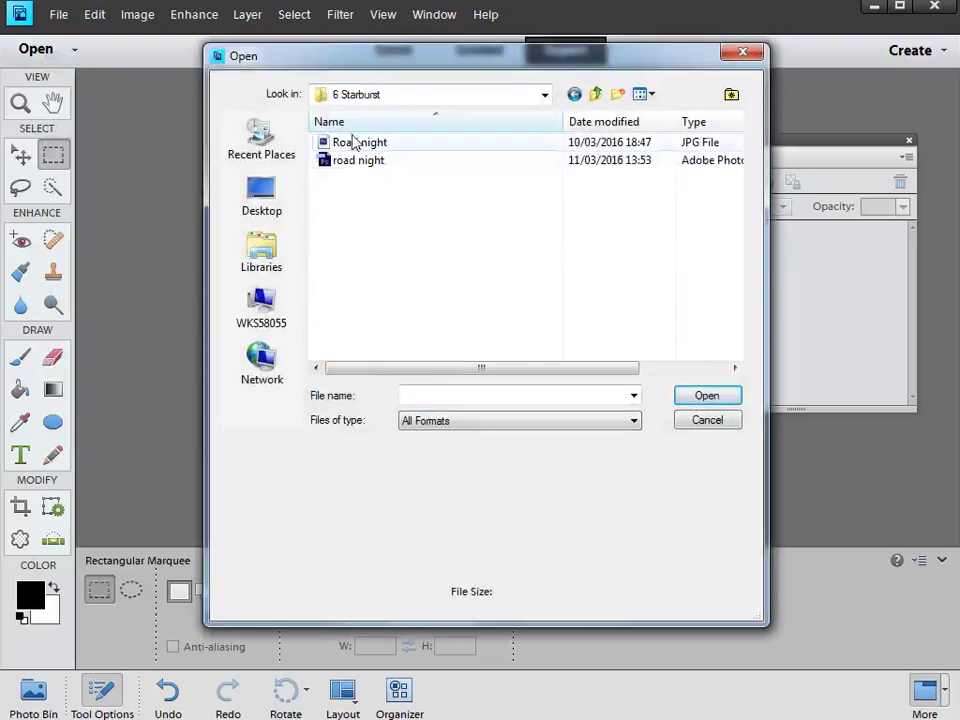
double_click(350, 148)
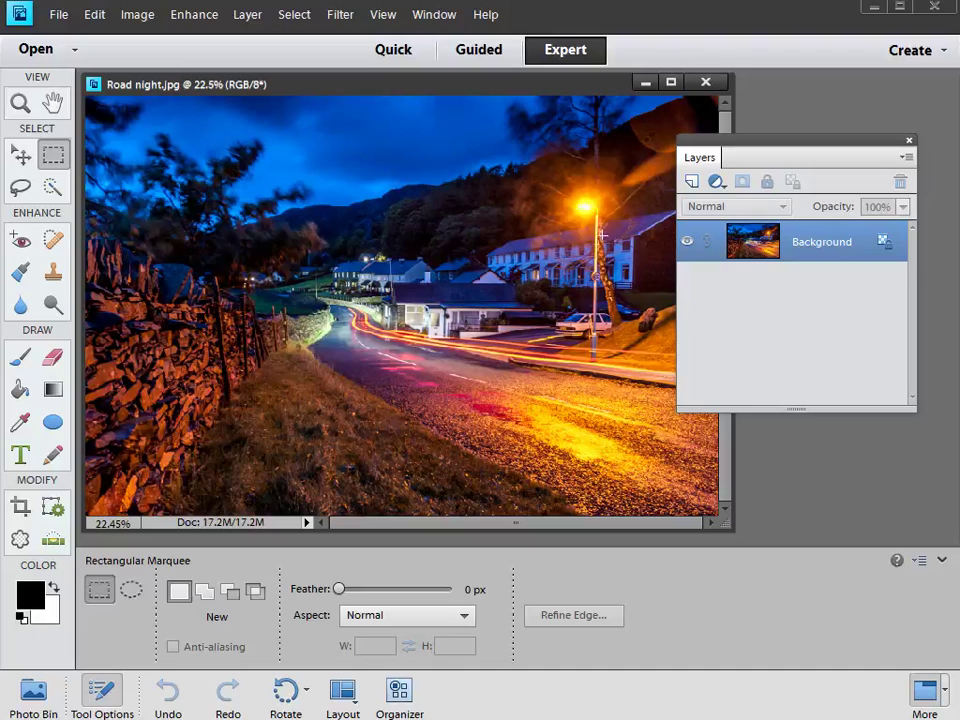
- Pick the Brush tool and choose the 1641 px Starburst 8pt preset from the preset list
click(24, 360)
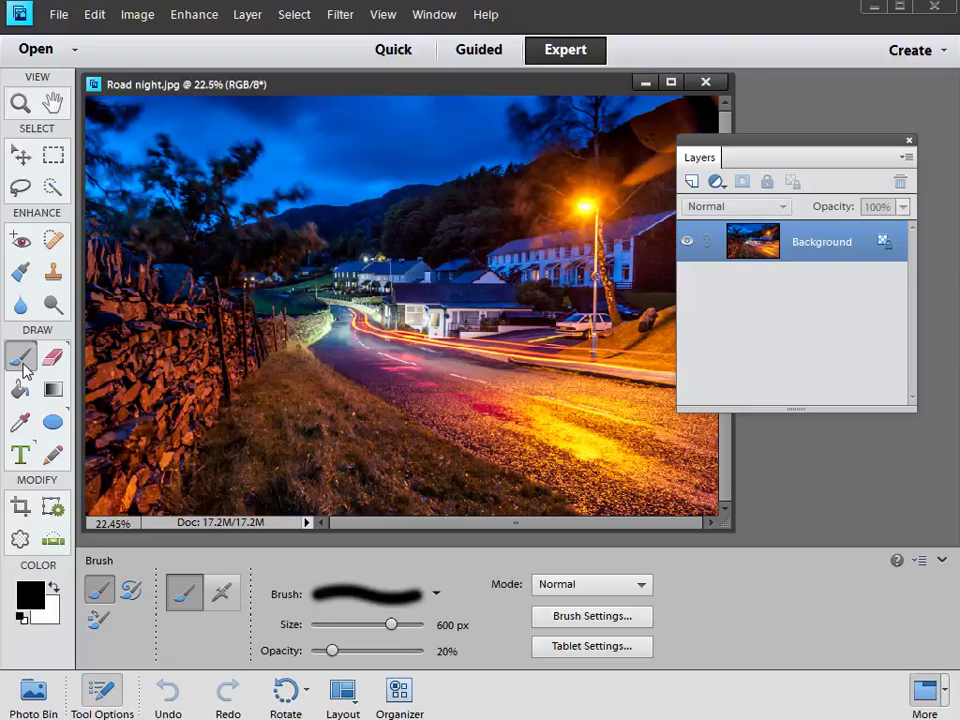
click(436, 595)
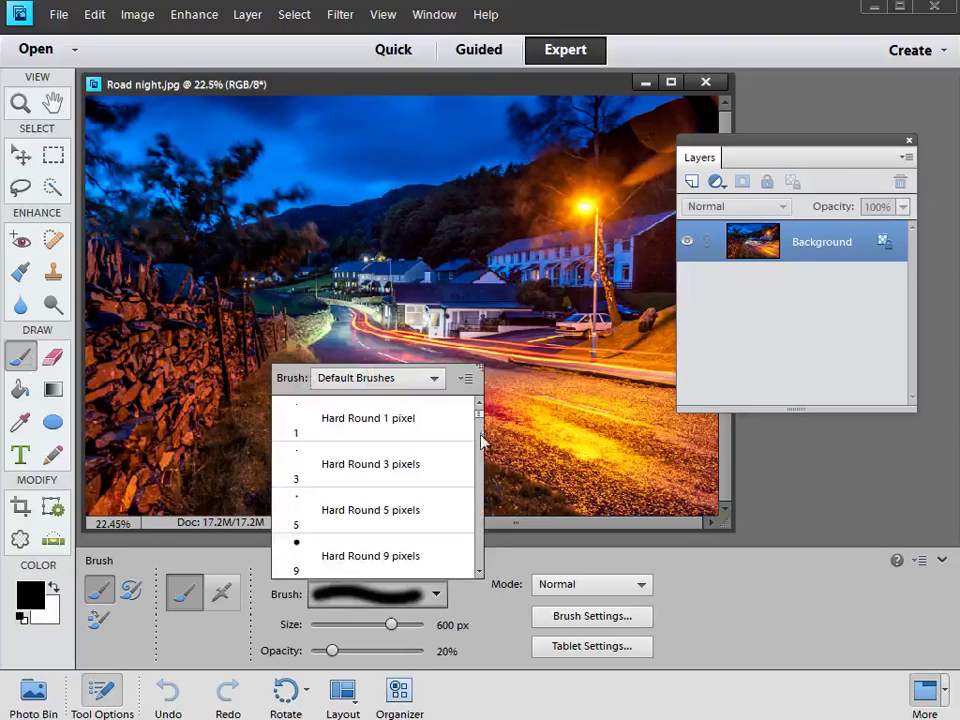
scroll(478, 470, down, 2)
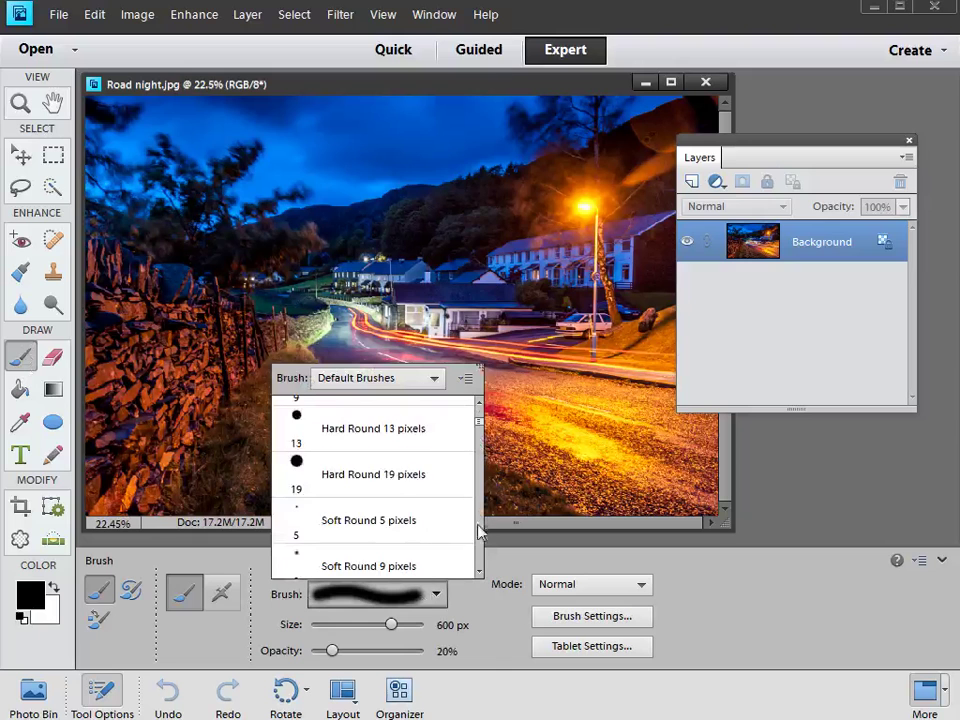
scroll(480, 545, down, 5)
scroll(480, 558, down, 3)
scroll(480, 558, up, 2)
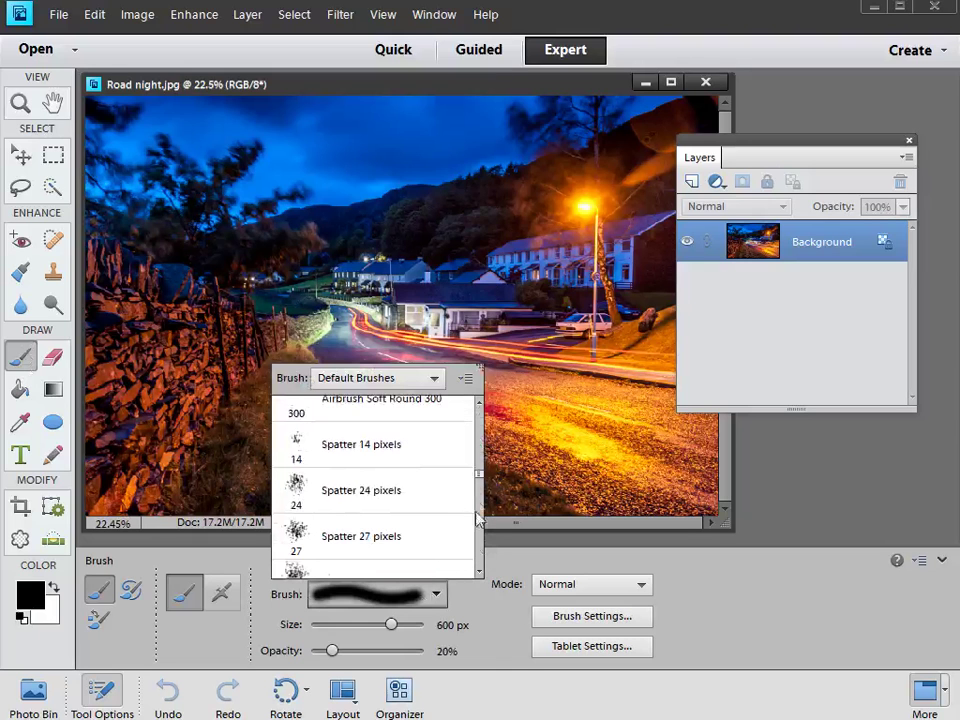
scroll(479, 548, down, 8)
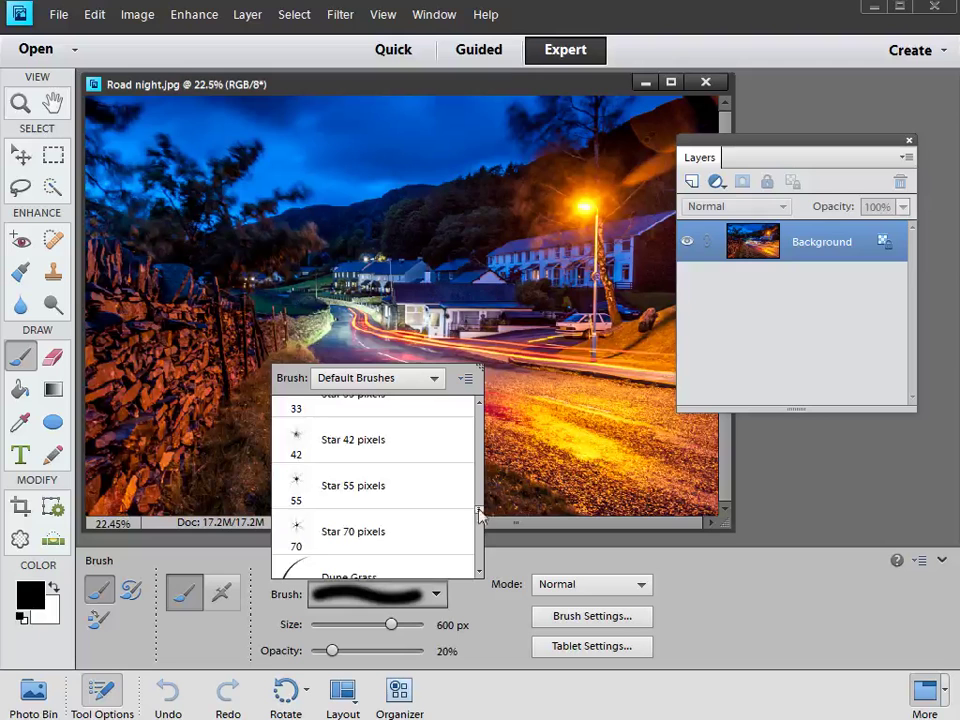
scroll(479, 543, down, 5)
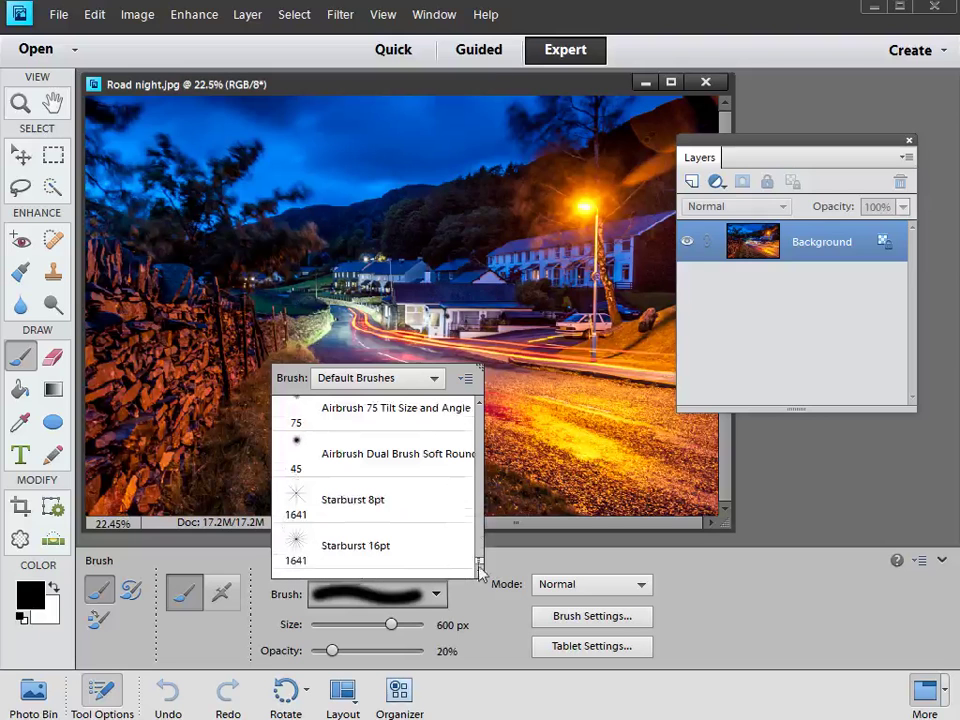
click(374, 508)
click(381, 558)
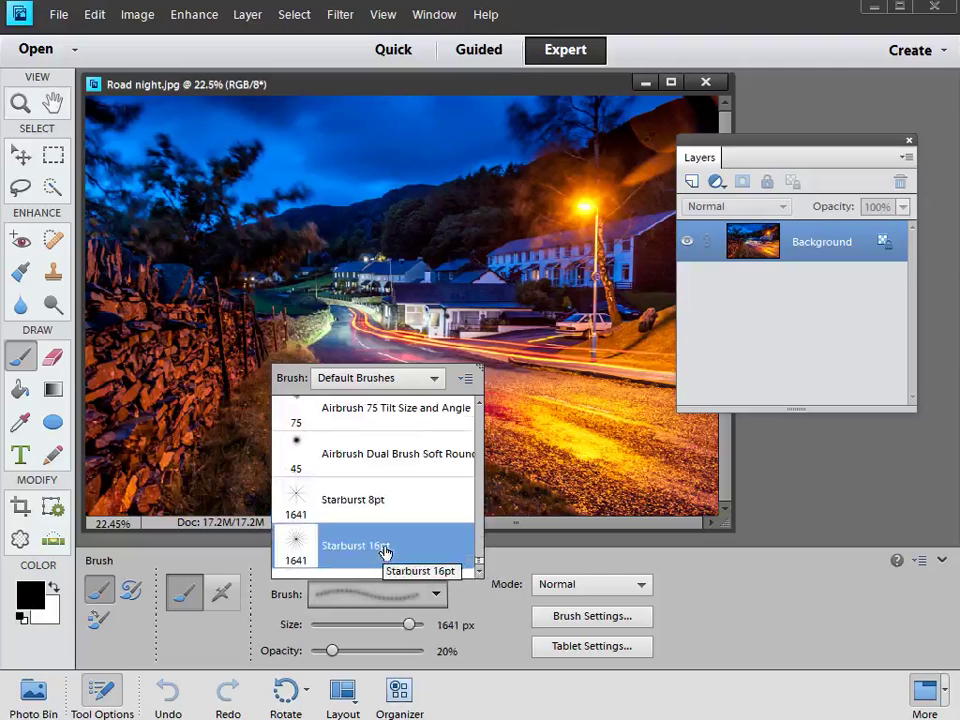
click(389, 506)
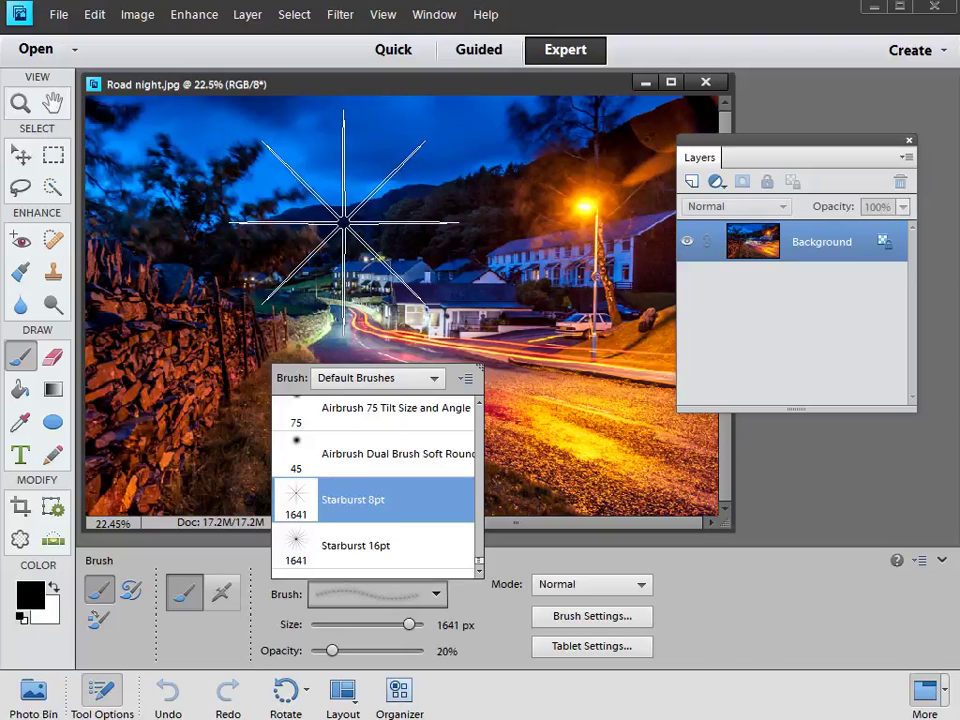
- Make white the painting colour and add a new empty Layer 1
key(Return)
key(x)
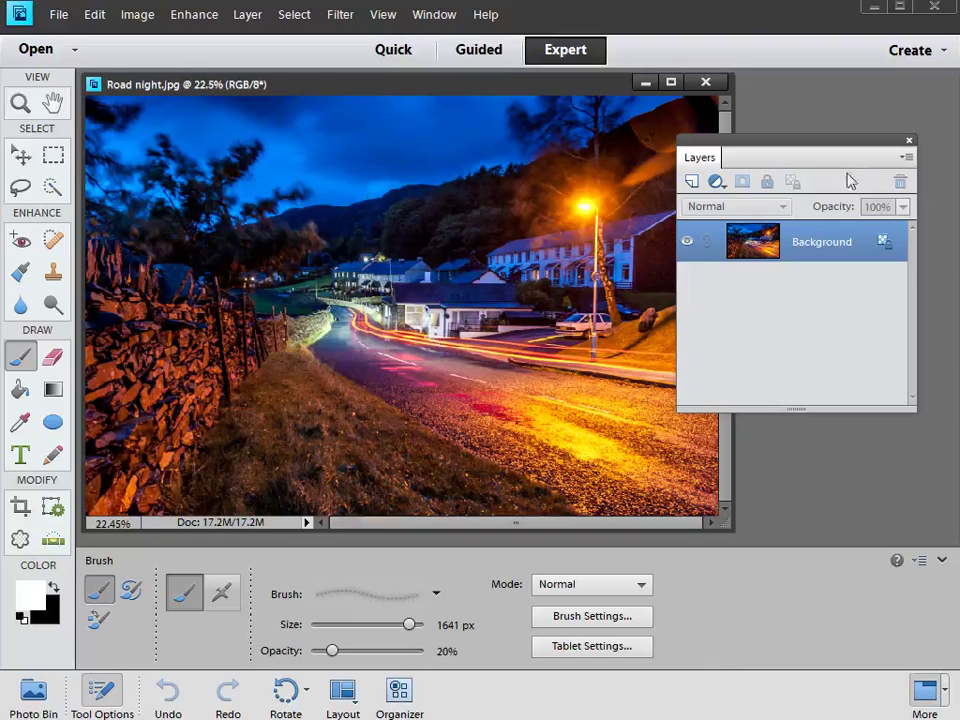
click(691, 186)
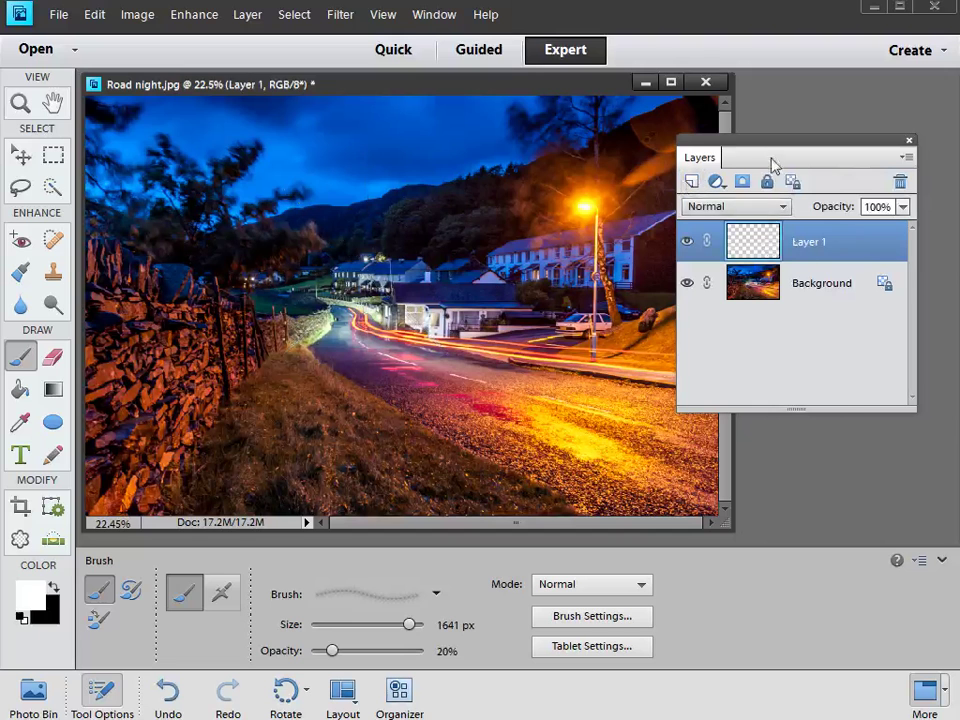
drag(767, 146, 840, 146)
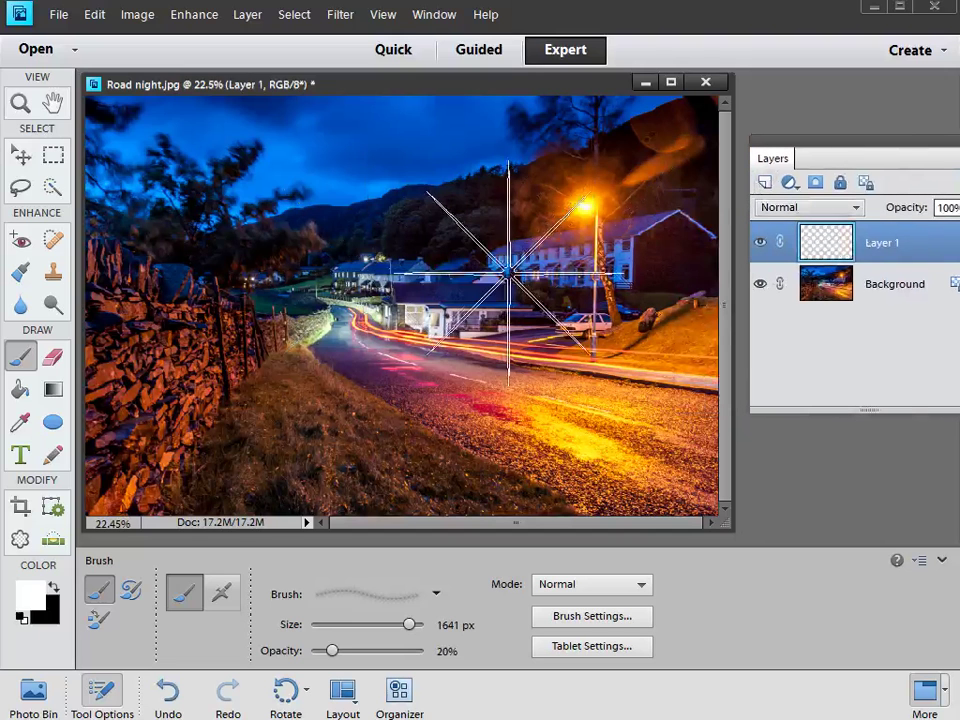
- Set the brush to 1000 px at 100% opacity and stamp a starburst on the streetlight
key(bracketleft)
key(bracketleft)
key(bracketleft)
key(bracketleft)
key(bracketleft)
key(bracketleft)
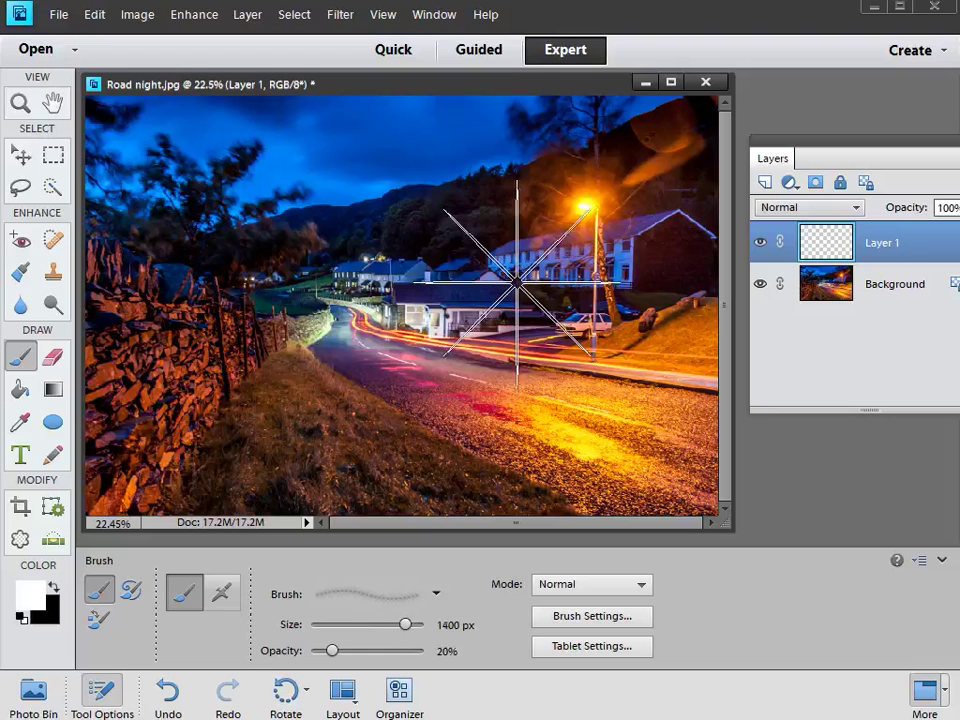
key(bracketleft)
key(bracketleft)
key(bracketleft)
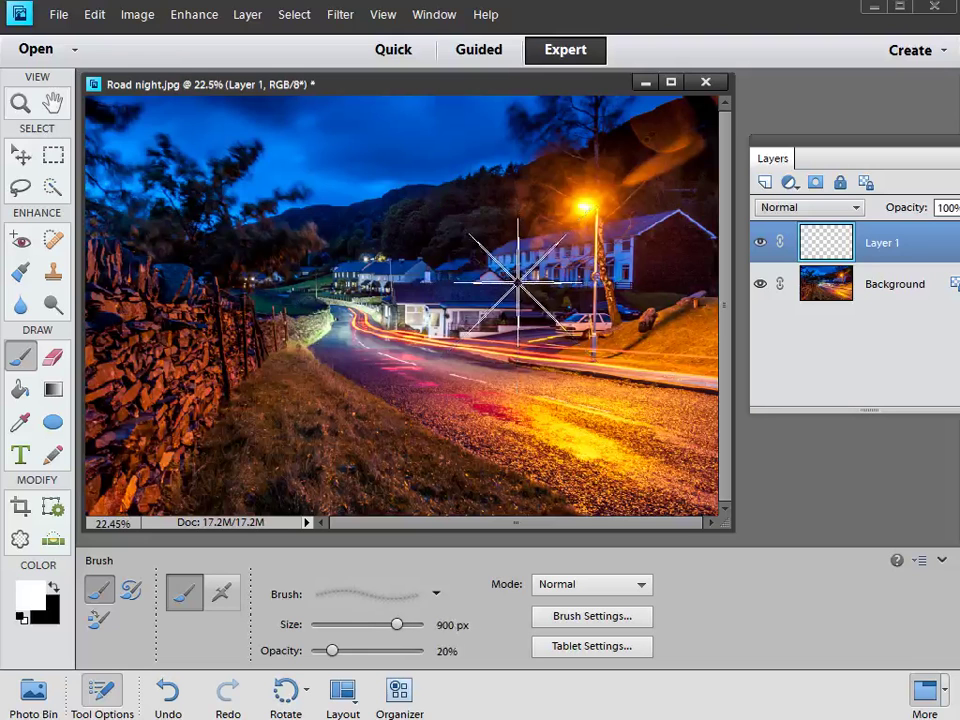
key(bracketright)
key(bracketright)
key(bracketright)
key(bracketright)
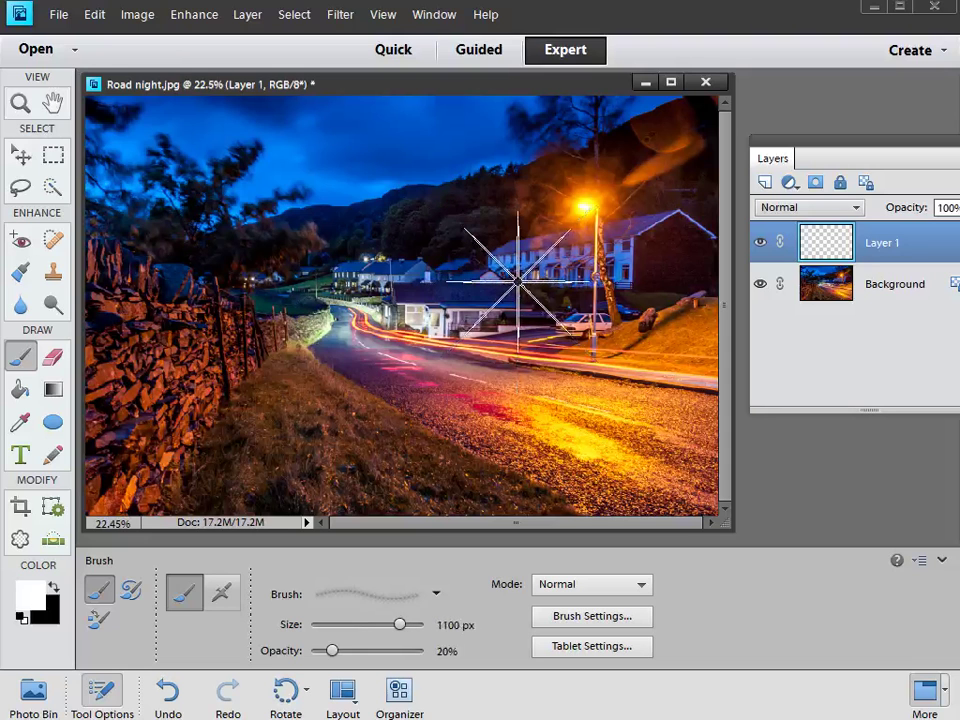
key(bracketleft)
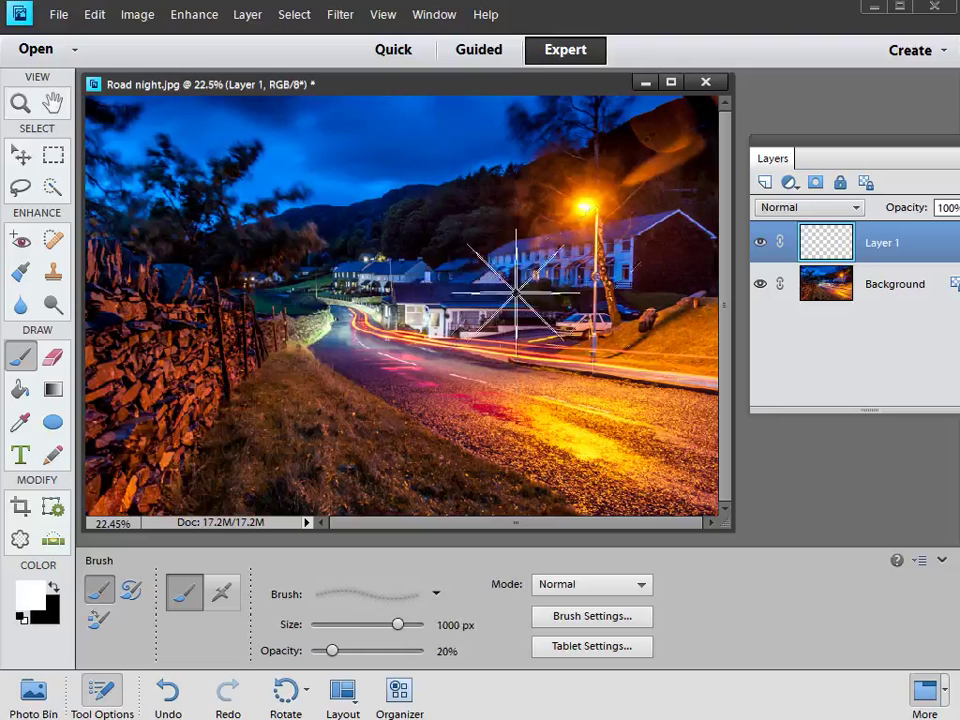
click(585, 207)
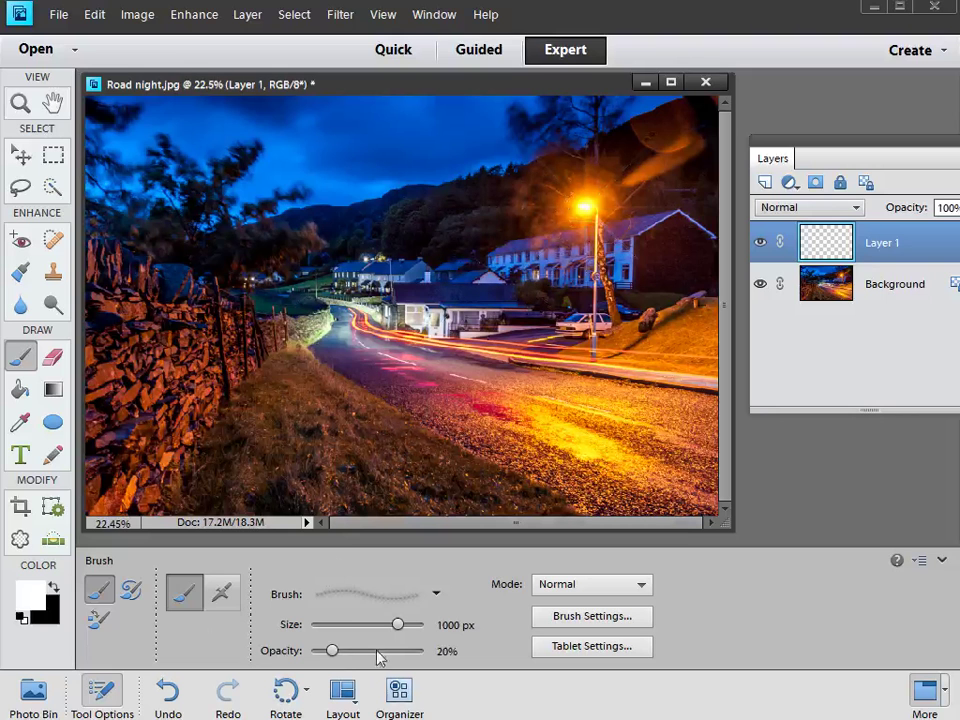
drag(332, 650, 447, 667)
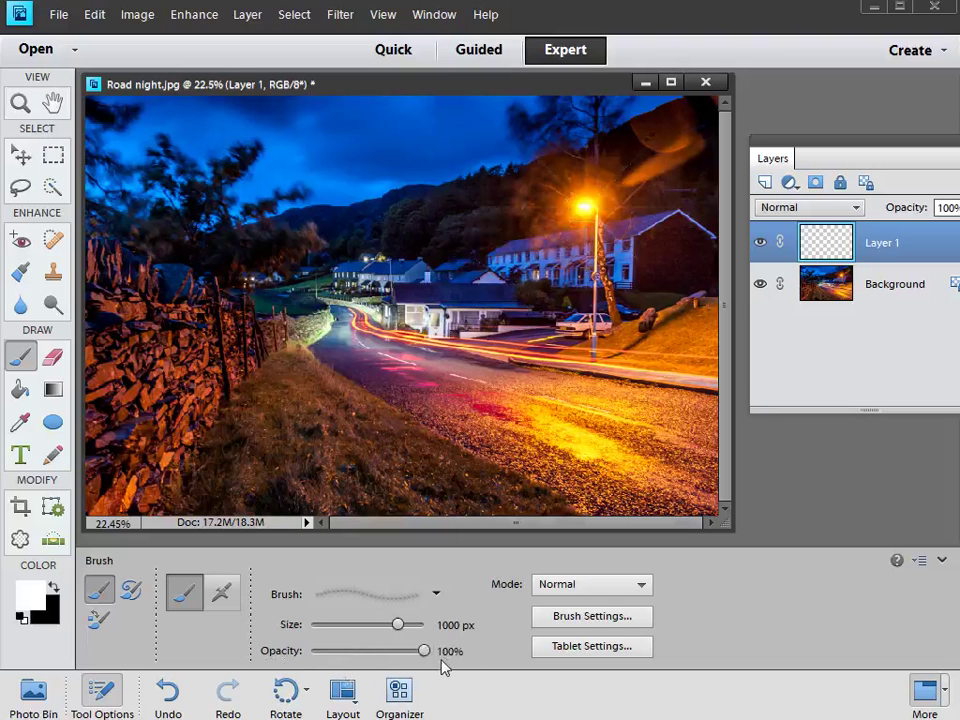
click(581, 221)
- Undo the misplaced stamp and re-stamp the white starburst squarely on the street lamp
click(586, 207)
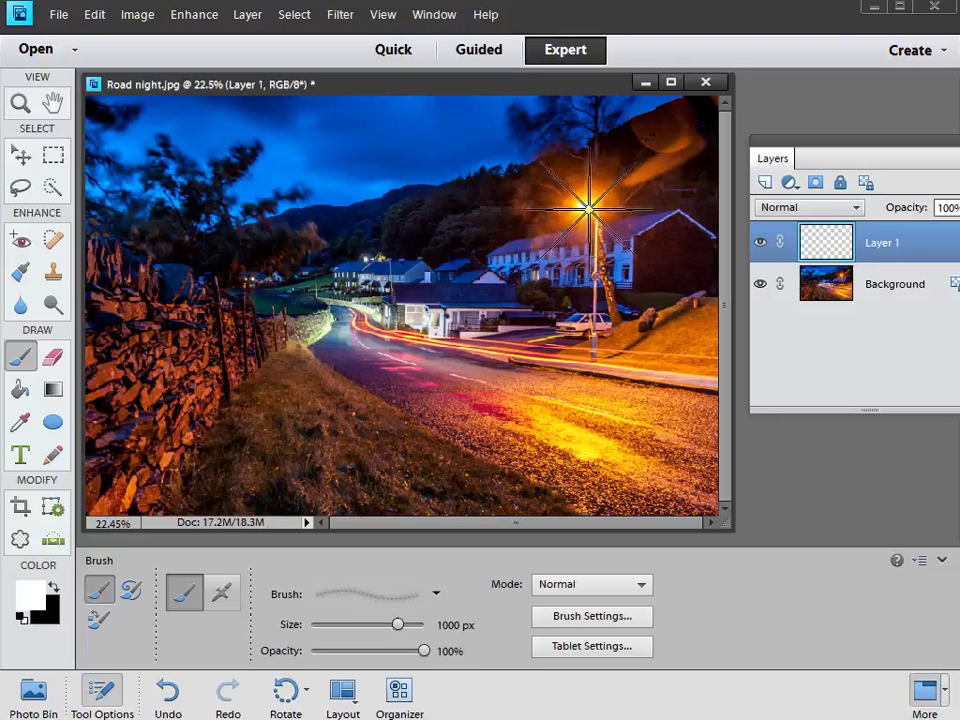
click(493, 355)
key(ctrl+z)
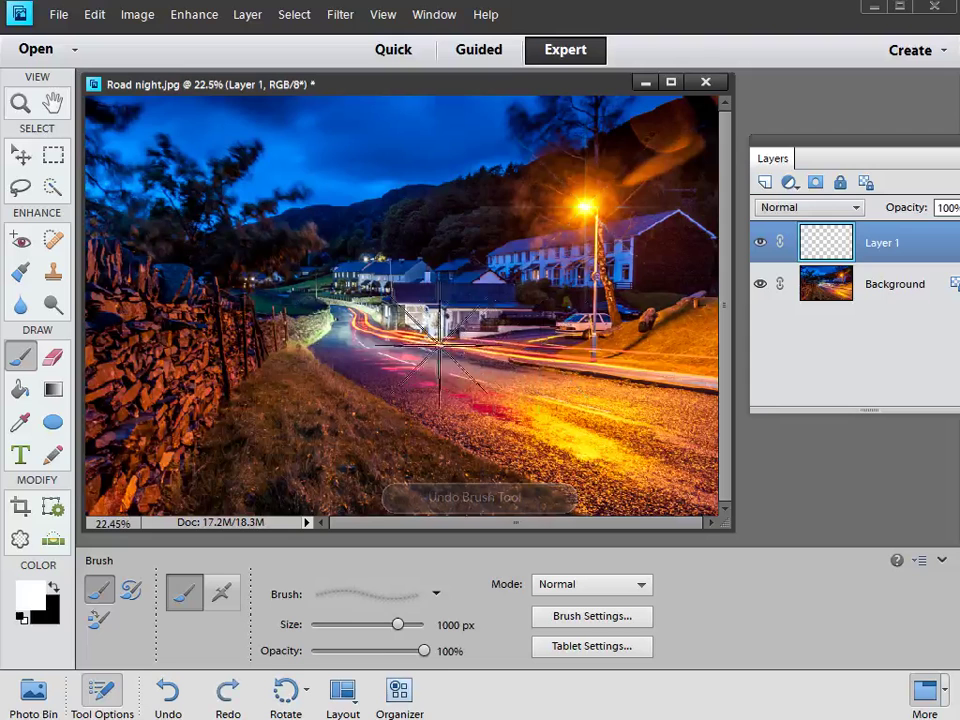
click(457, 345)
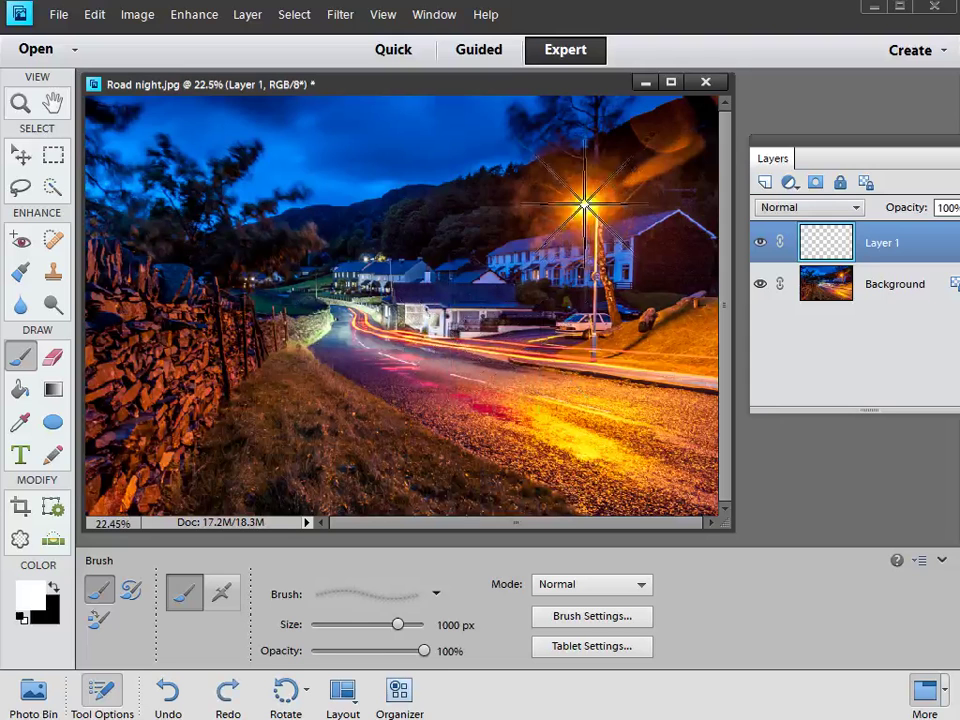
click(586, 208)
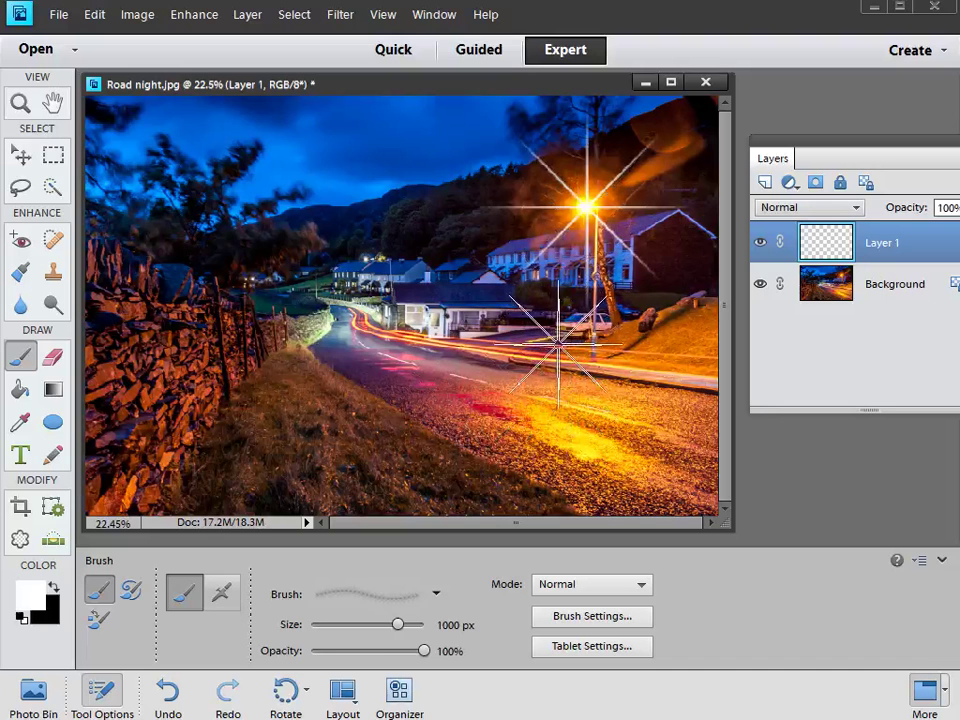
- Shrink the brush and stamp three smaller starbursts on the distant house lights
key(bracketleft)
key(bracketleft)
key(bracketleft)
key(bracketleft)
key(bracketleft)
key(bracketleft)
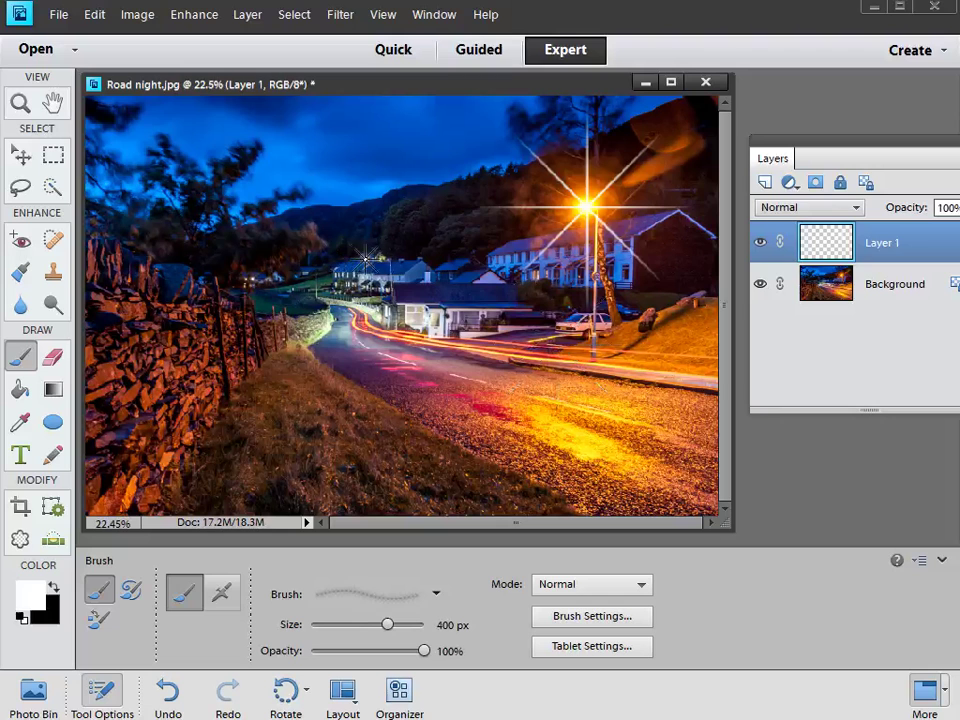
click(364, 252)
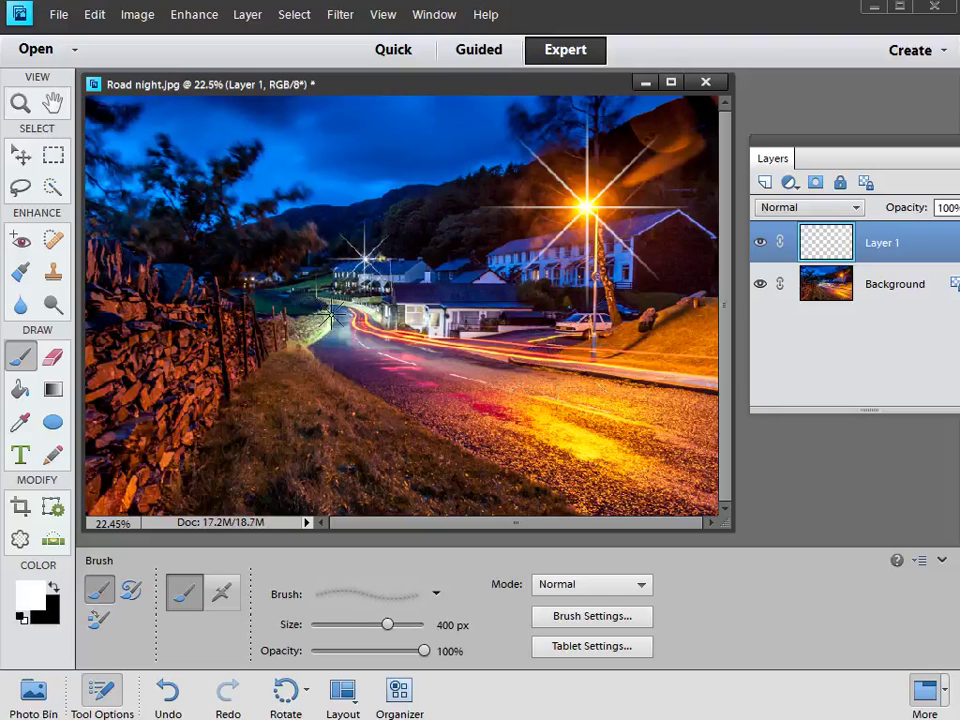
click(251, 278)
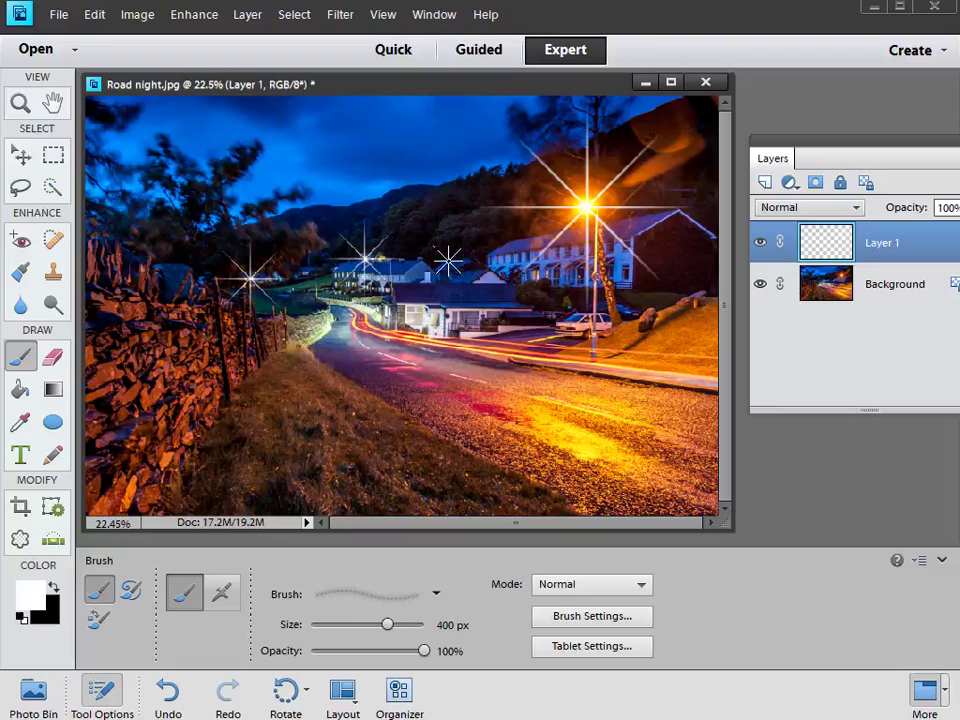
key(bracketleft)
key(bracketleft)
key(bracketright)
click(443, 262)
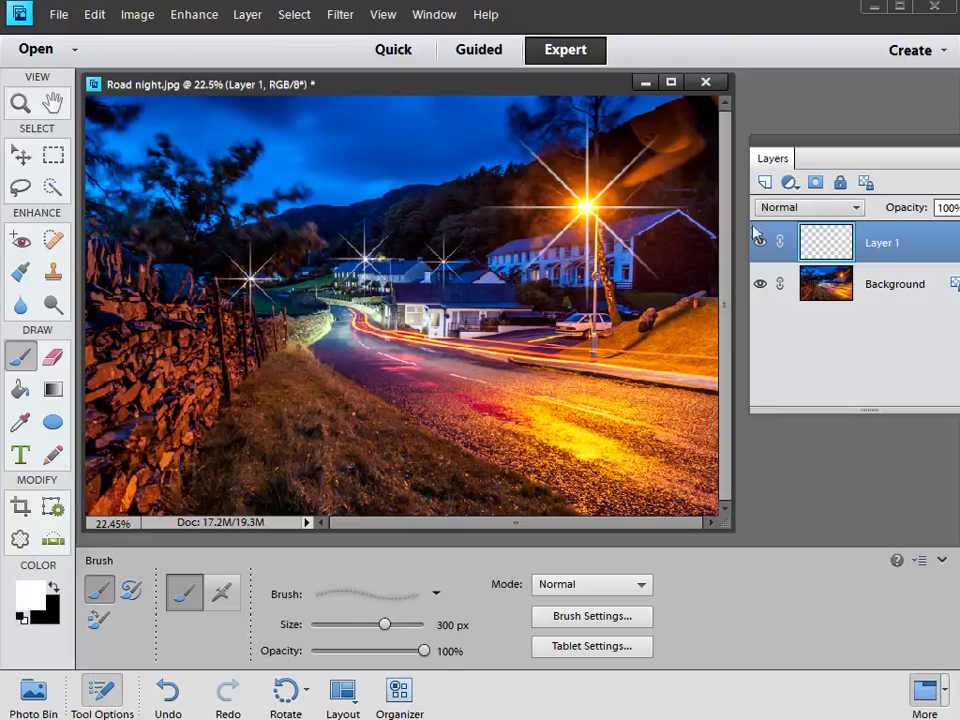
- Add Layer 2, fill it with solid black and set its blend mode to Screen
click(765, 184)
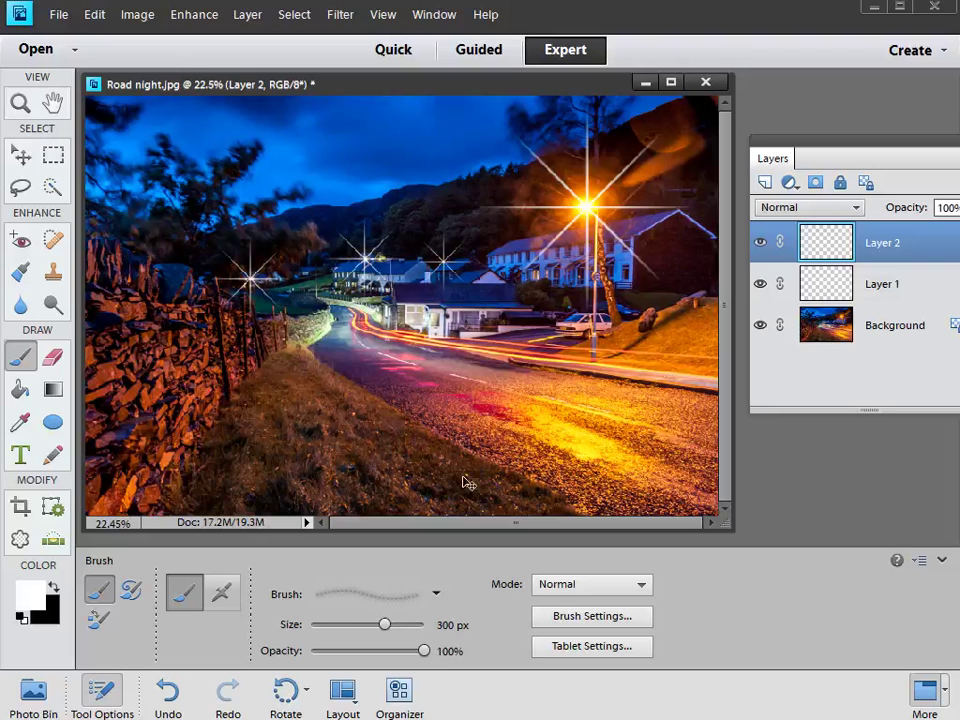
key(ctrl+BackSpace)
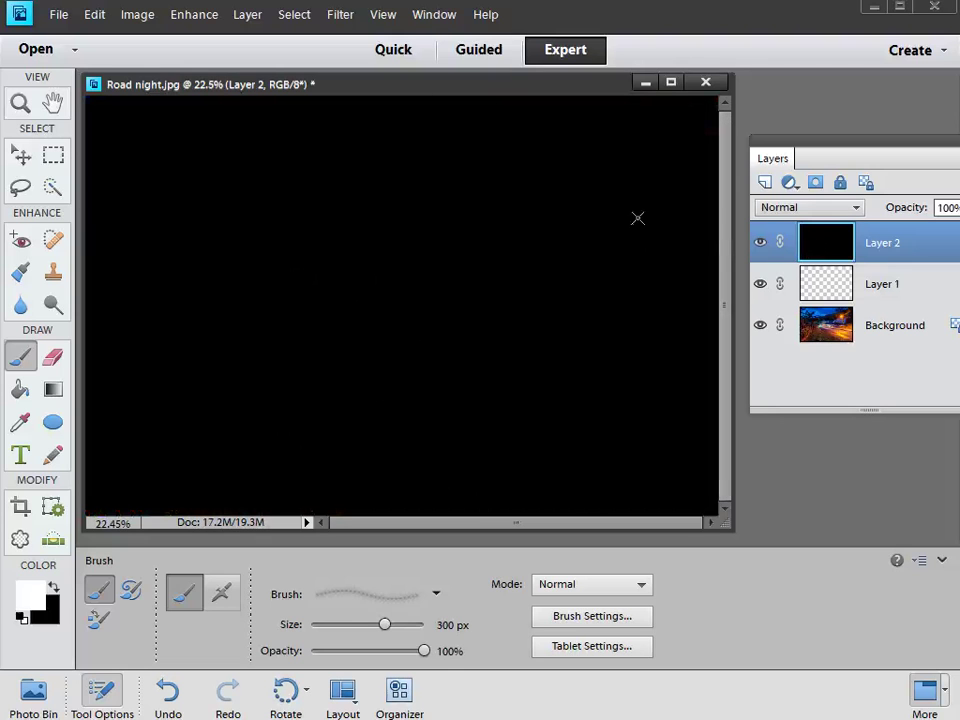
click(819, 210)
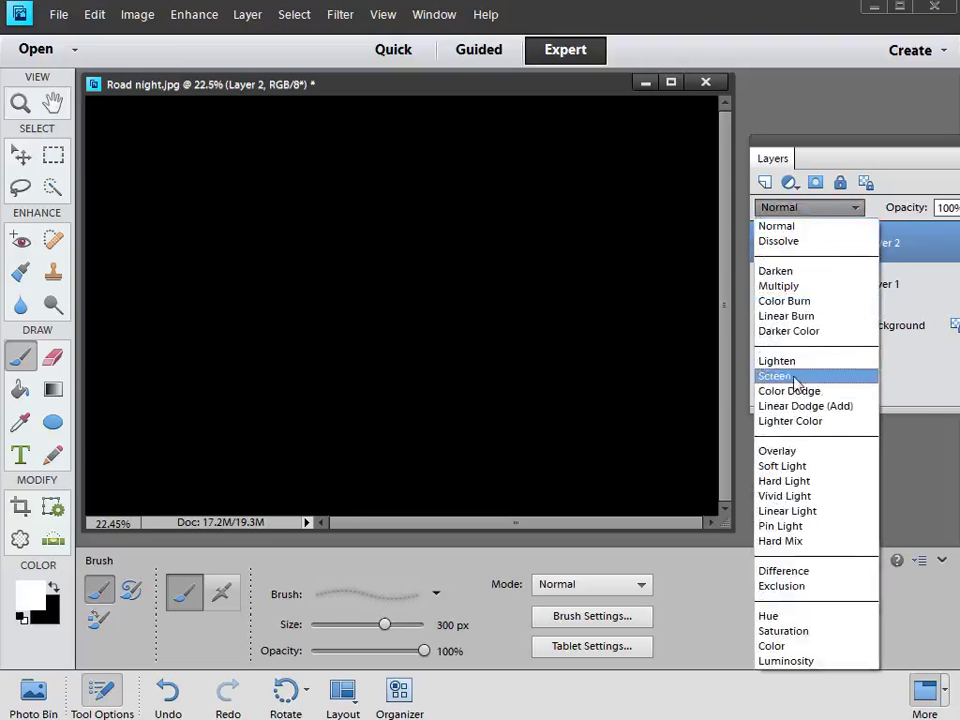
click(797, 378)
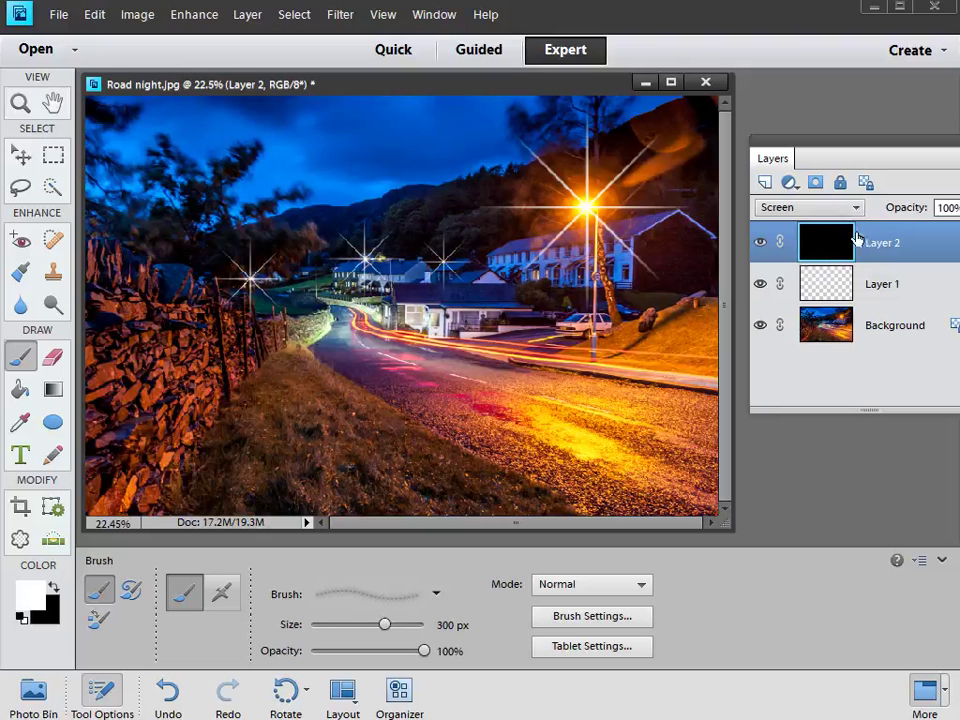
- Start a Lens Flare render, place the flare centre and lower Brightness to 62%
click(340, 14)
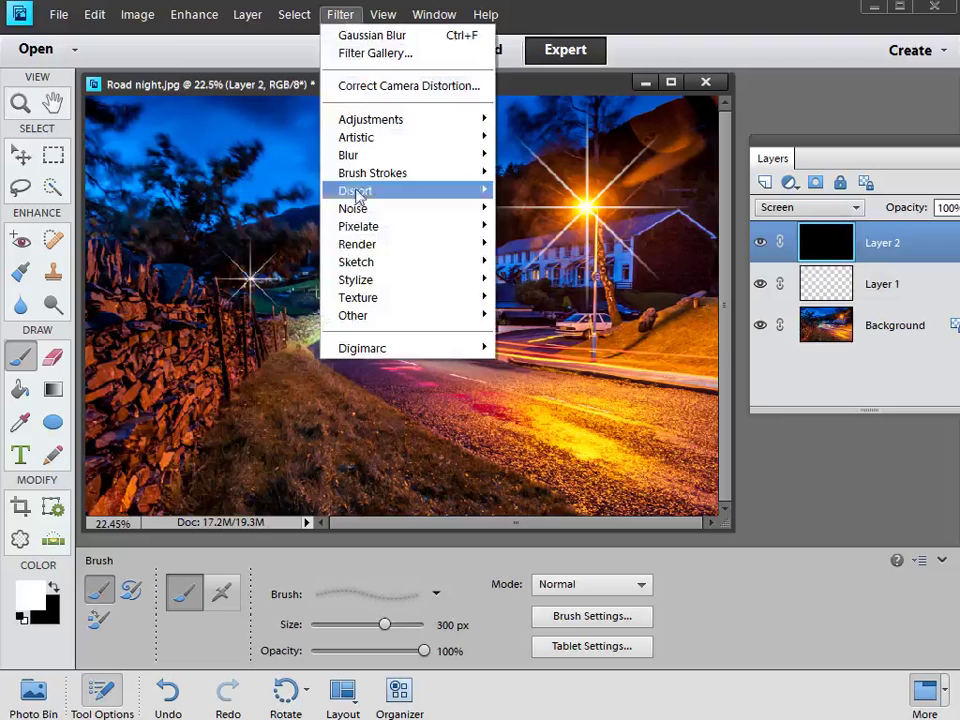
mouse_move(358, 244)
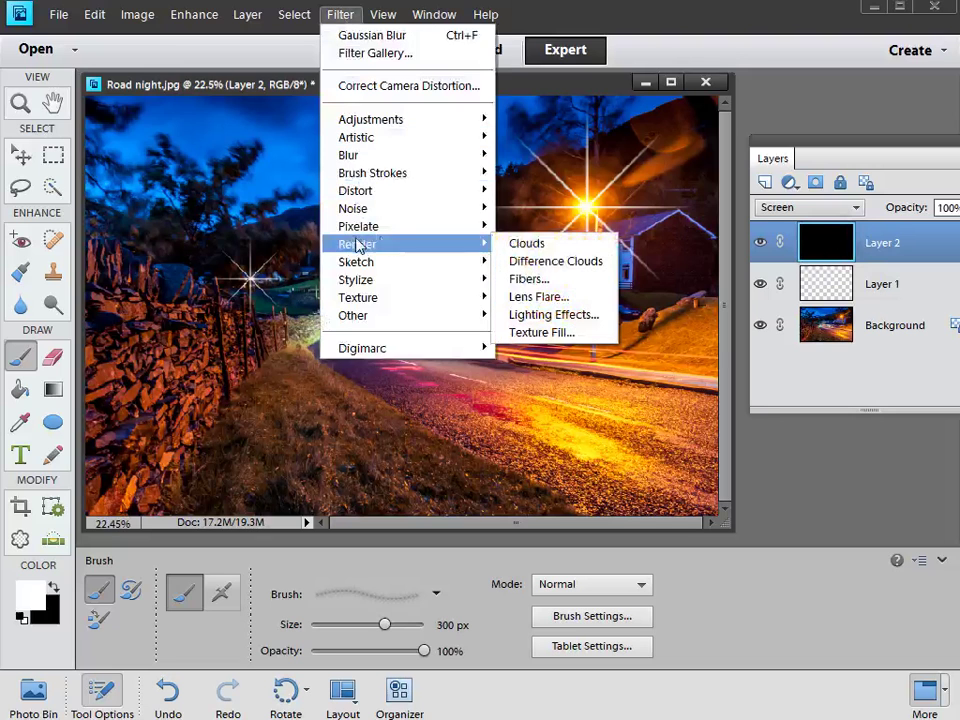
click(561, 301)
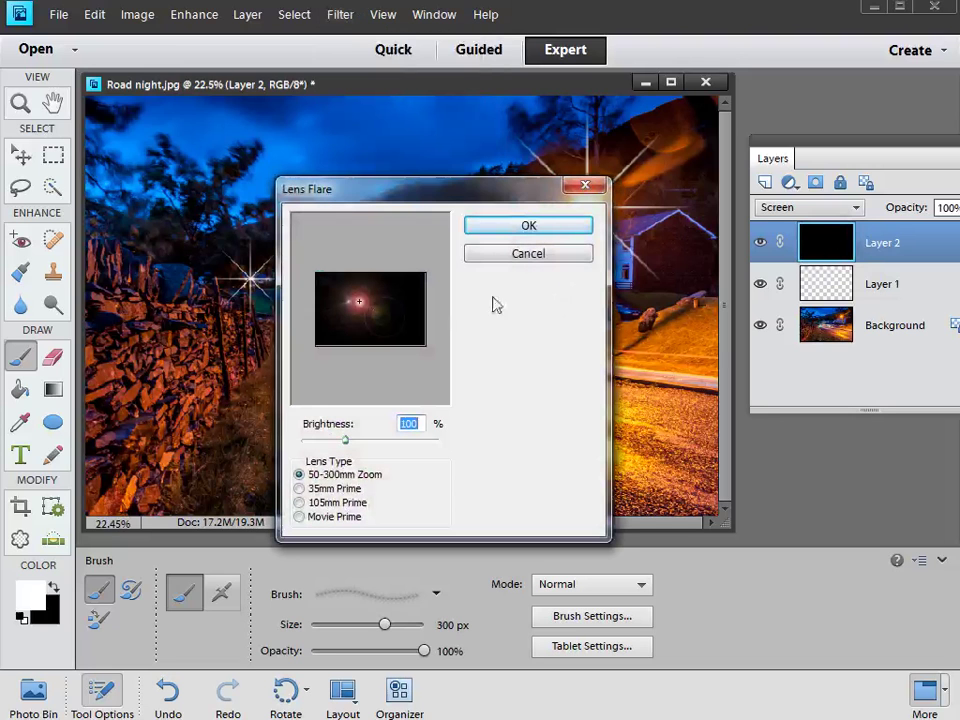
click(368, 316)
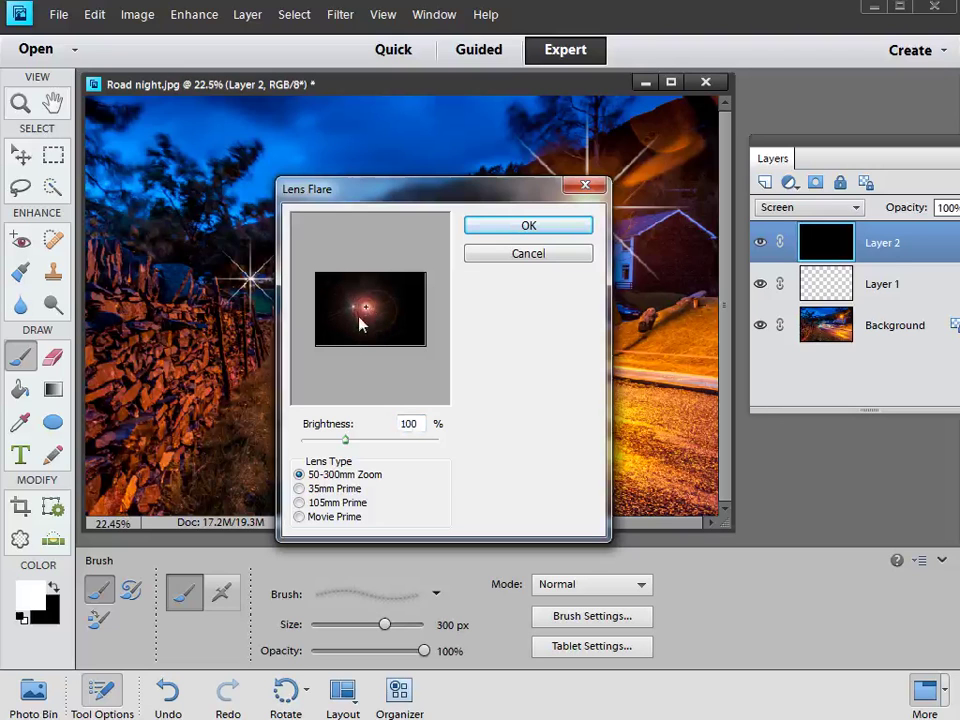
drag(345, 440, 325, 440)
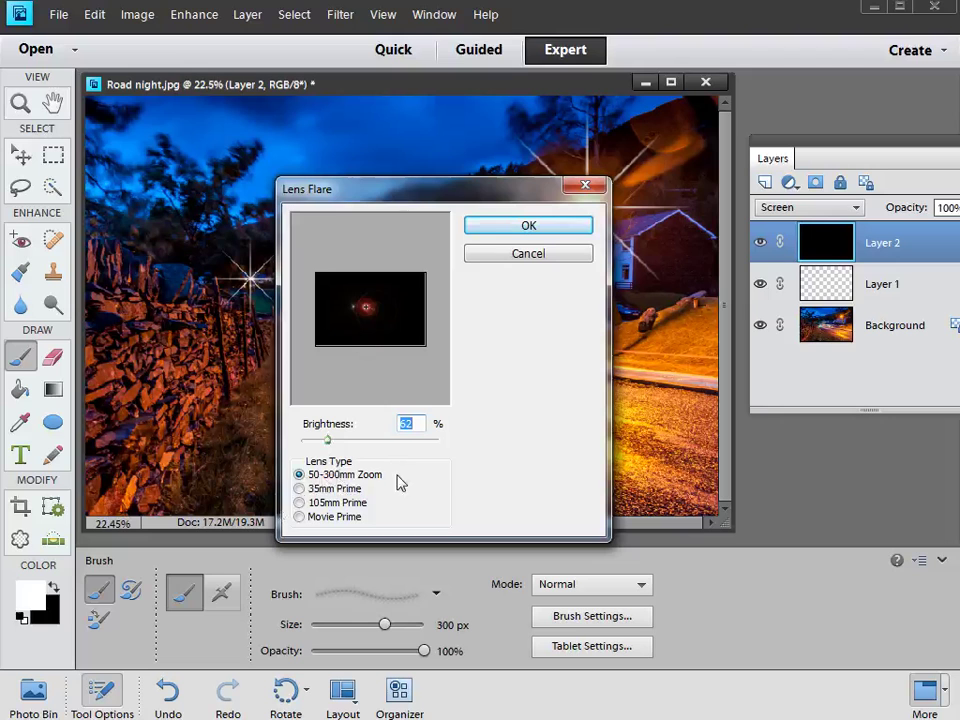
- Compare the prime lens types, then apply the flare with the 50-300mm Zoom lens
click(299, 489)
click(299, 502)
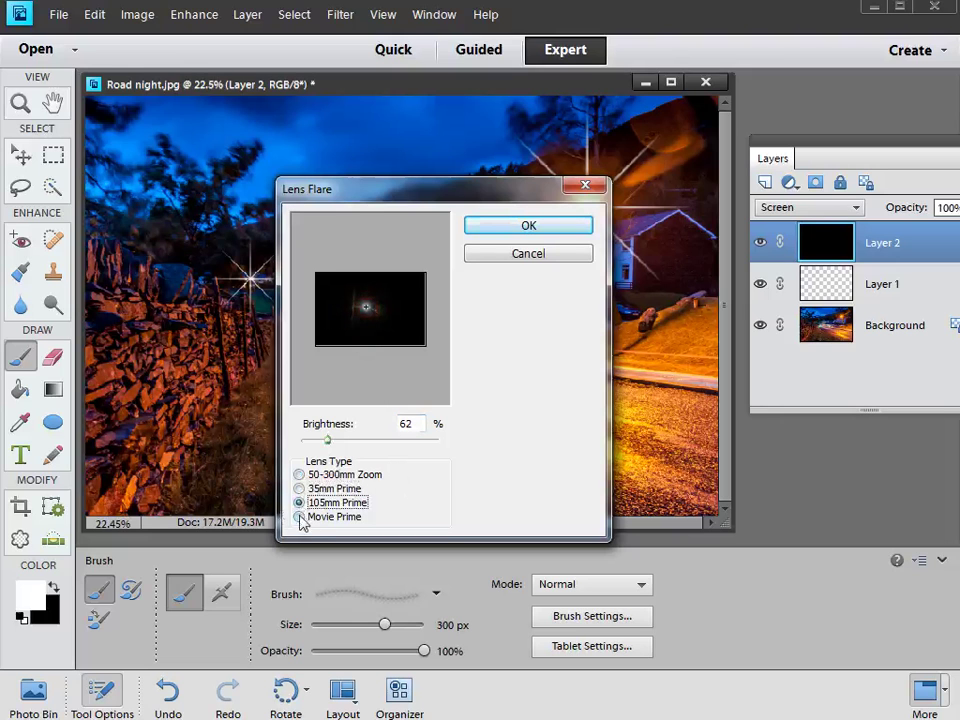
click(299, 515)
click(299, 502)
click(299, 488)
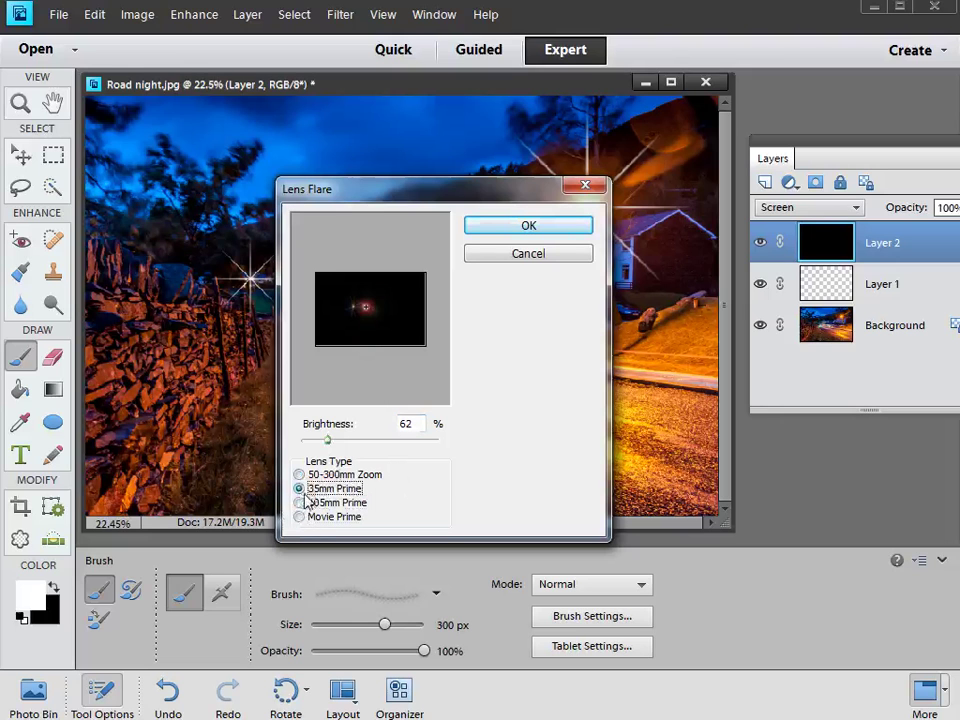
click(299, 502)
click(299, 488)
click(299, 474)
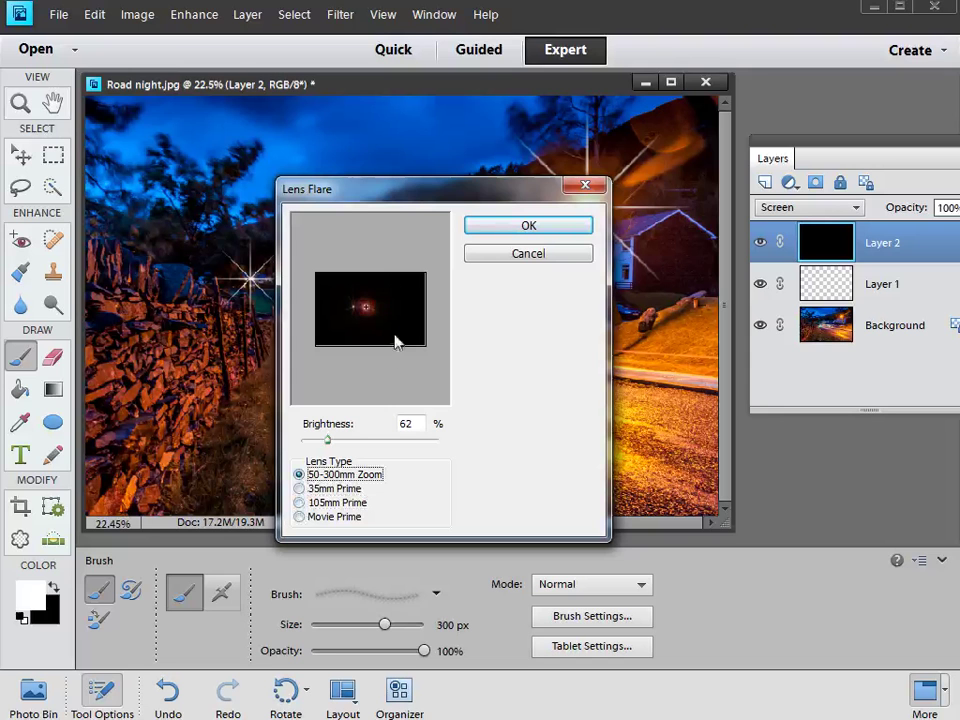
click(553, 228)
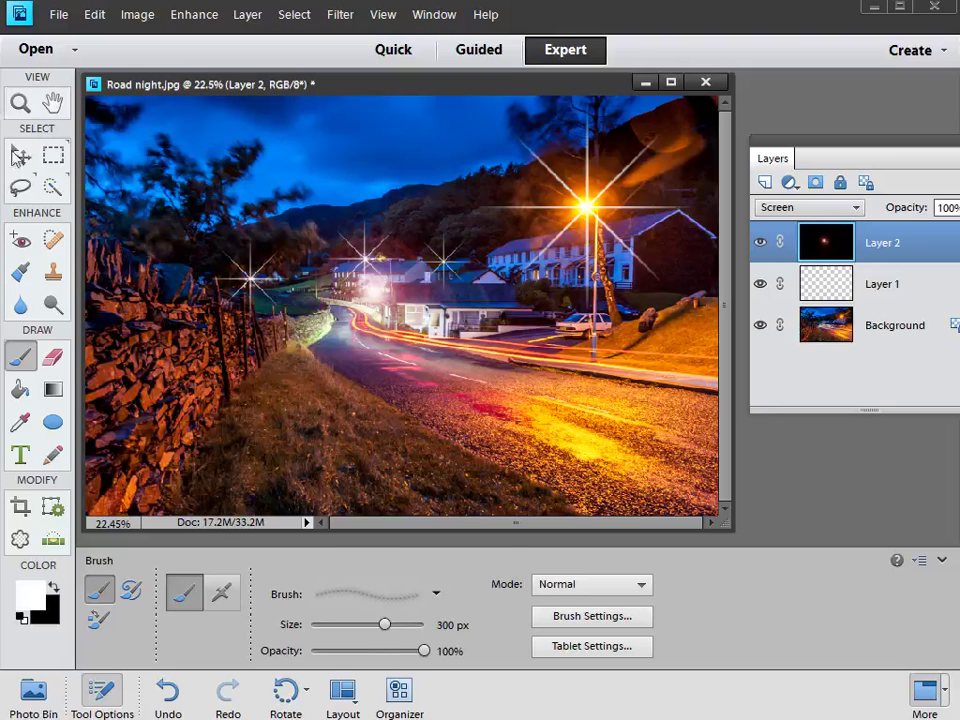
- Drag the Layer 2 flare with the Move tool onto the street-lamp starburst among the houses
click(21, 156)
drag(333, 322, 493, 277)
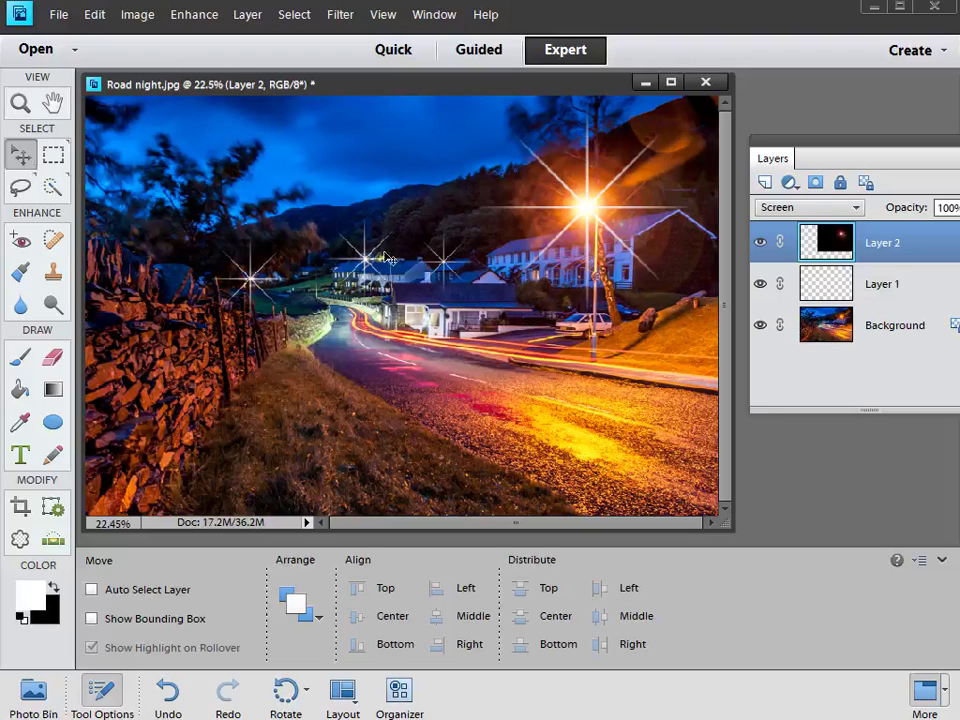
drag(588, 213, 443, 268)
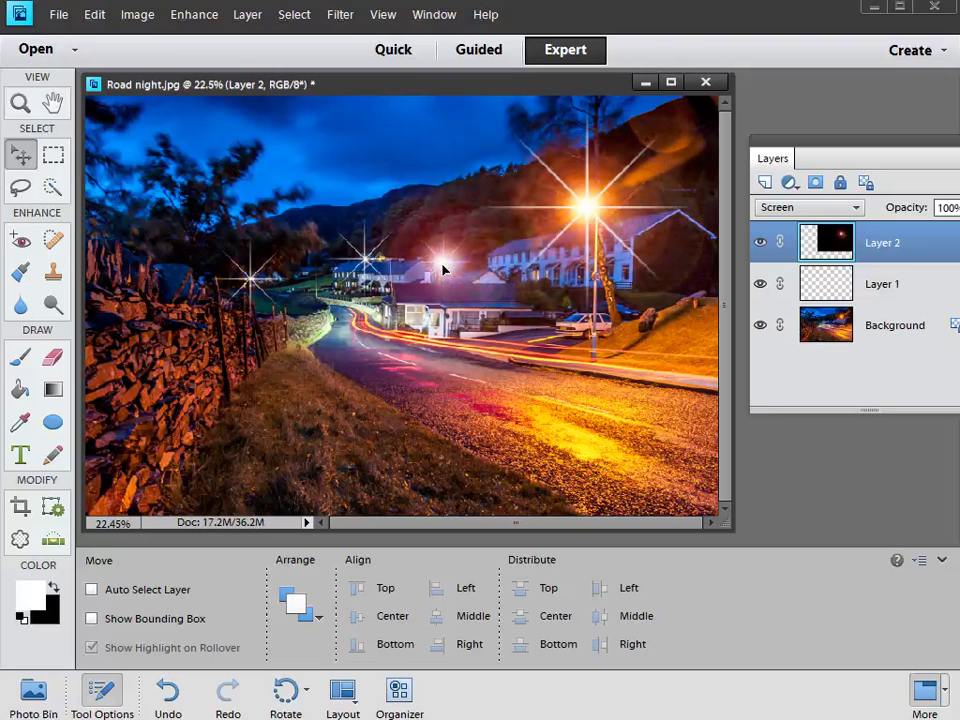
- Duplicate Layer 2 and scale the copy to 60.88%, placing it among the houses
key(ctrl+j)
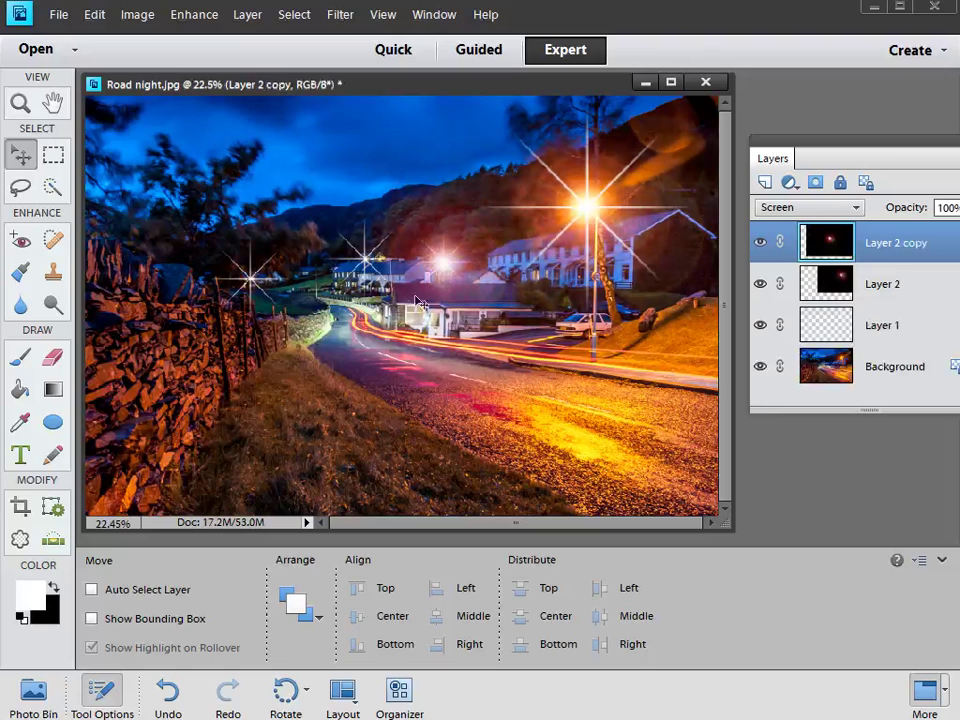
drag(444, 272, 446, 250)
key(ctrl+t)
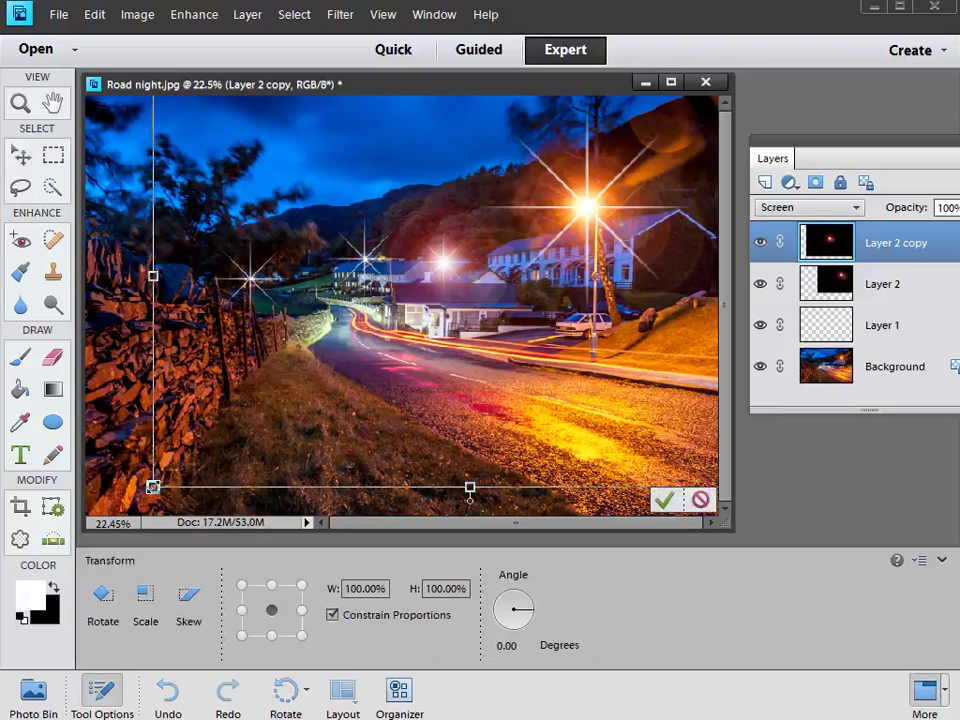
drag(153, 487, 343, 360)
drag(535, 275, 428, 329)
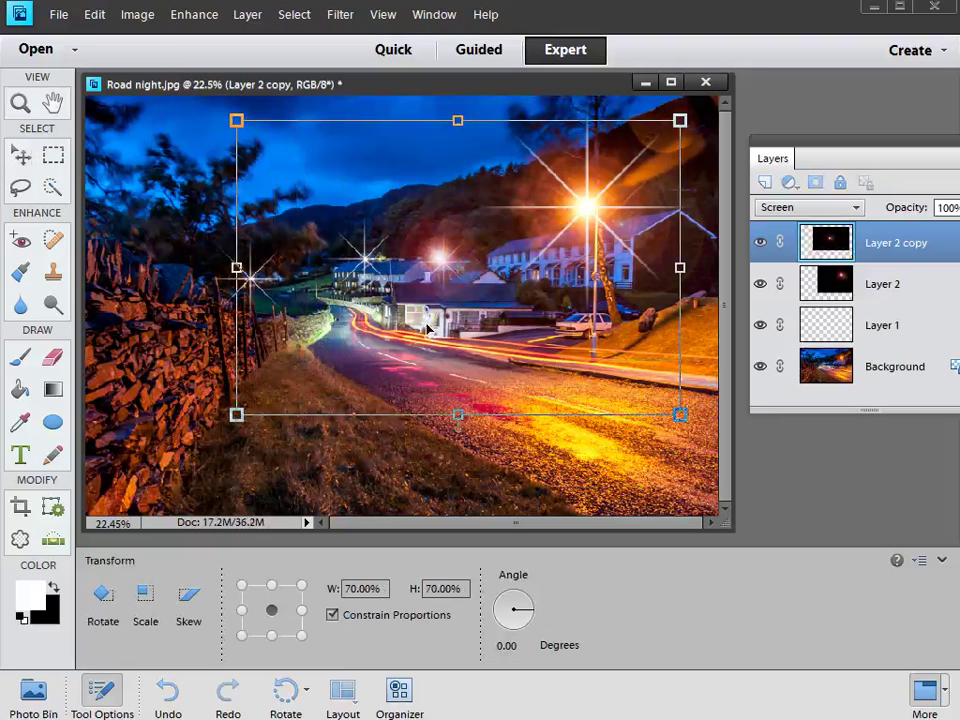
drag(233, 414, 294, 375)
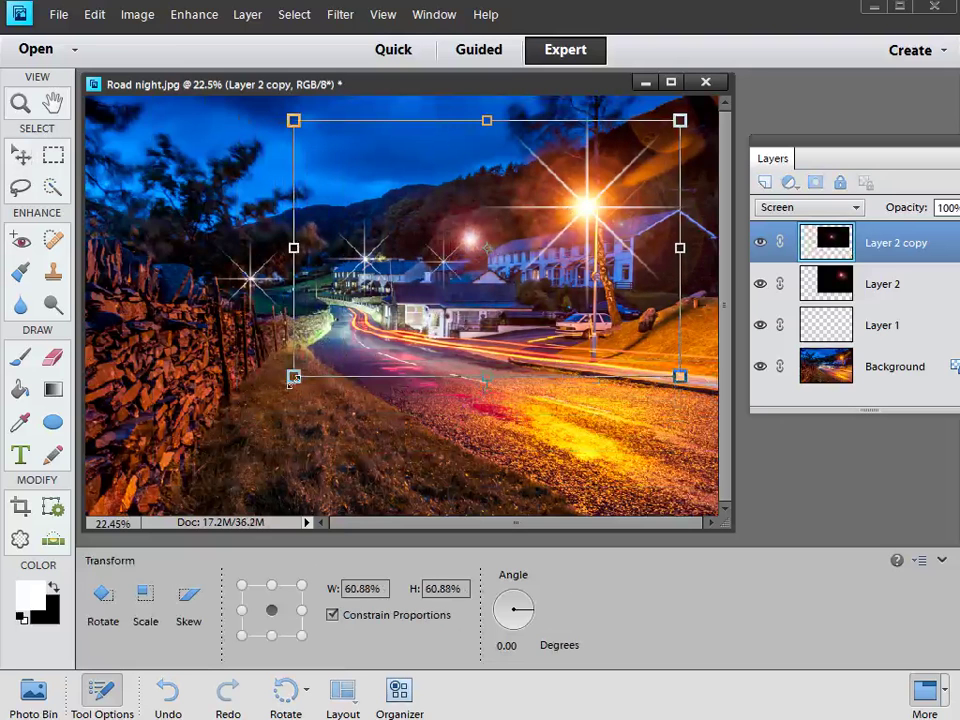
drag(448, 326, 422, 350)
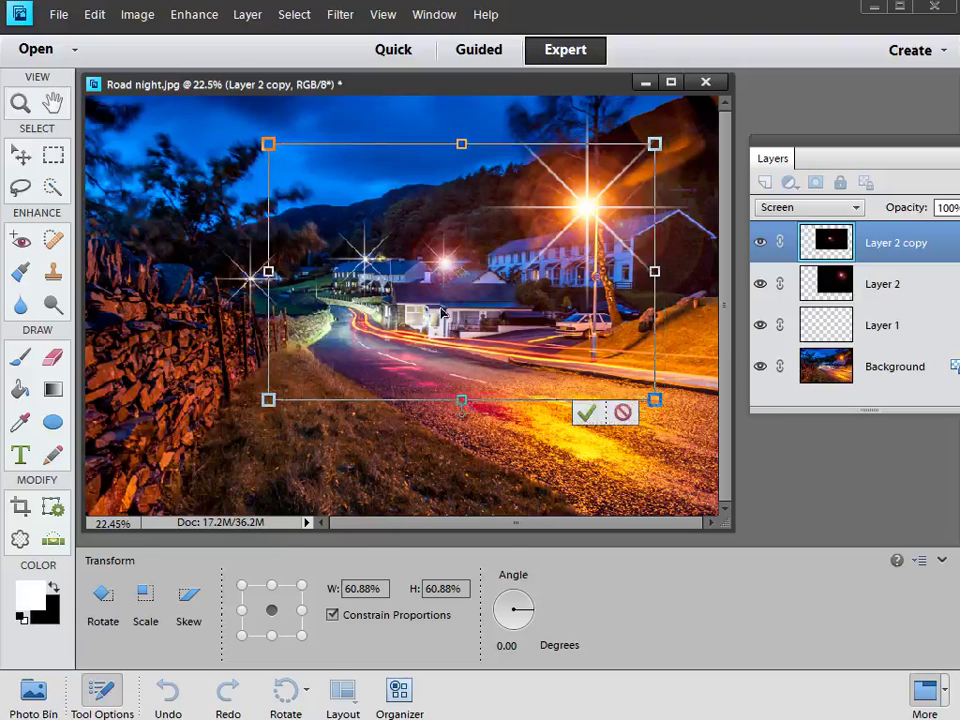
key(Return)
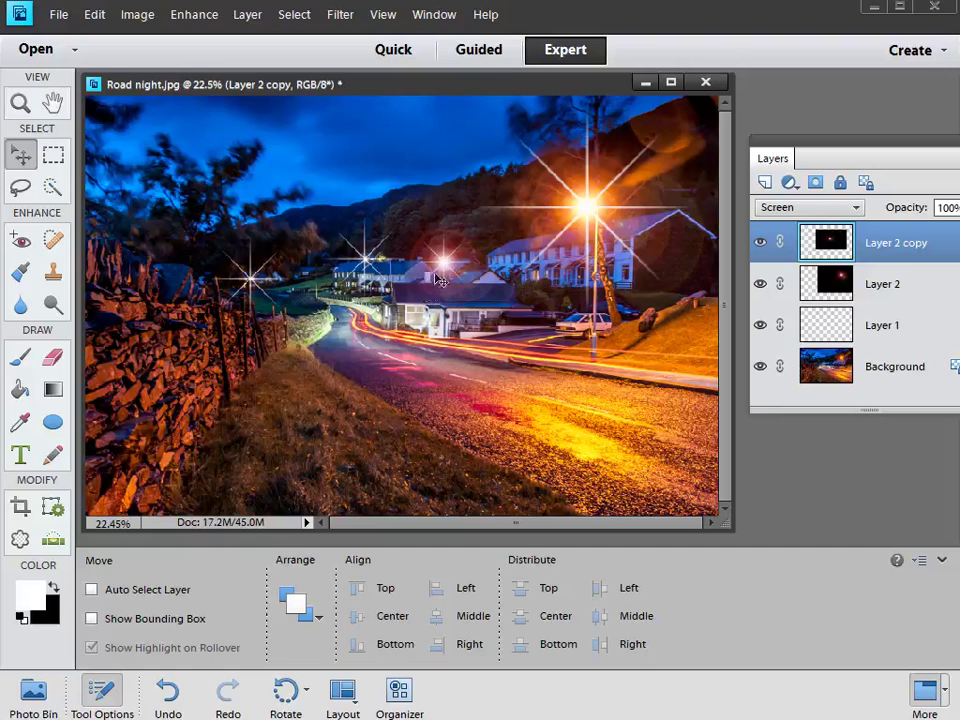
- Put flare copies (Layer 2 copy 2 and copy 3) on the left streetlight and stone-wall lamp
alt+drag(440, 267, 370, 290)
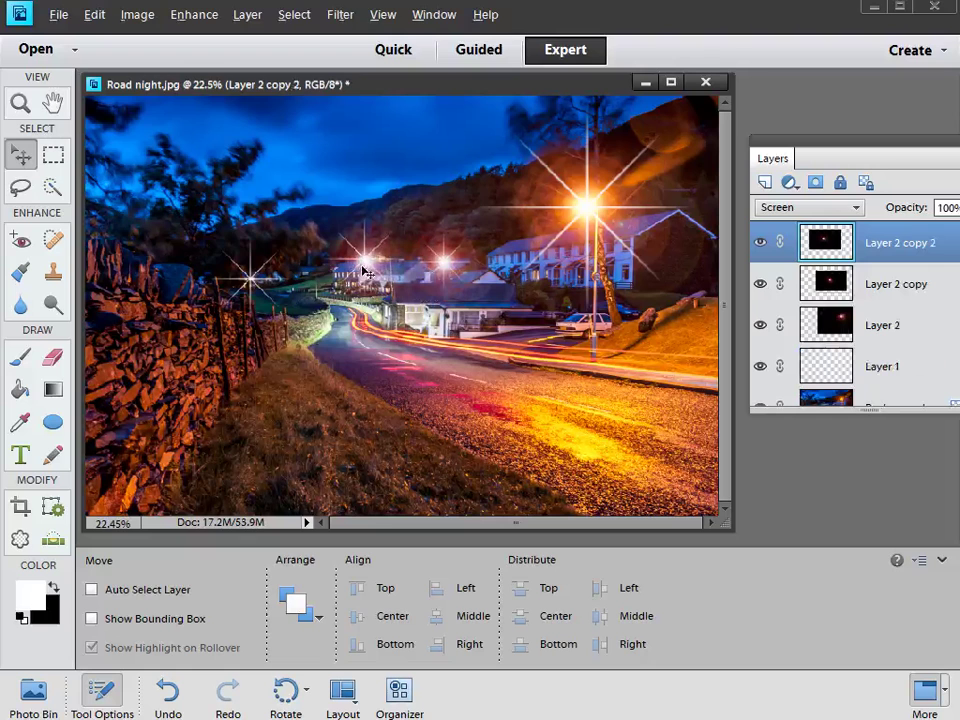
drag(276, 208, 250, 283)
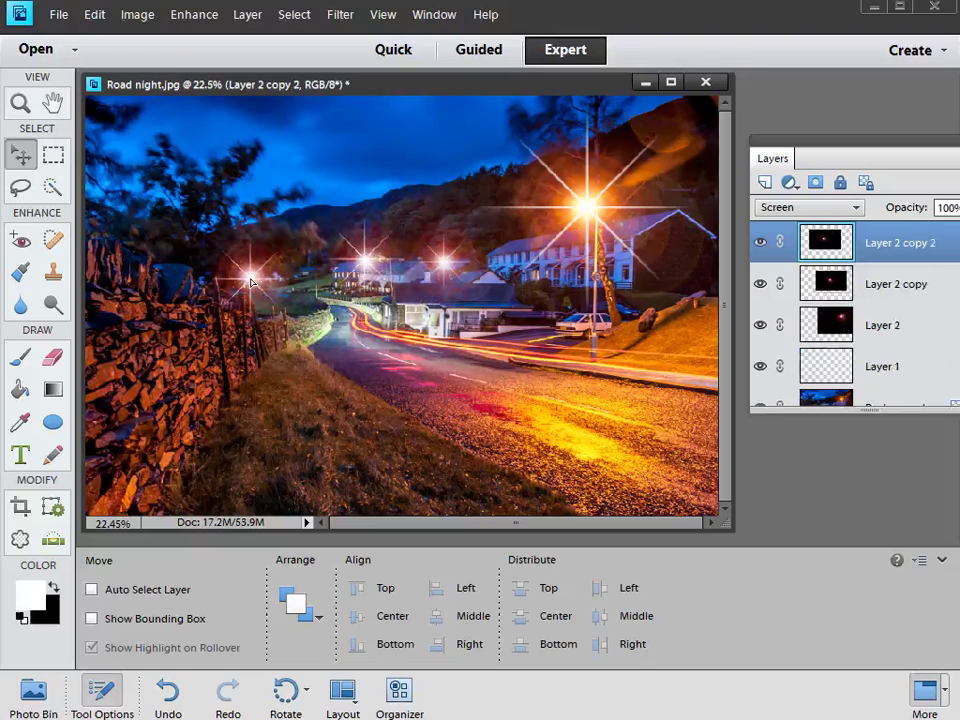
key(ctrl+j)
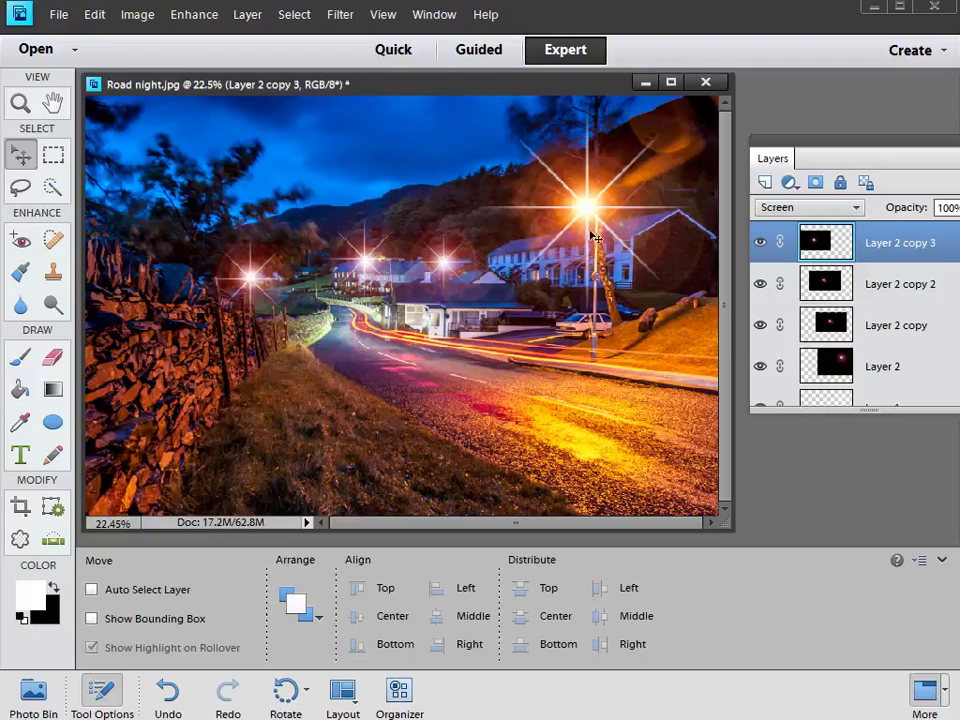
drag(870, 147, 870, 100)
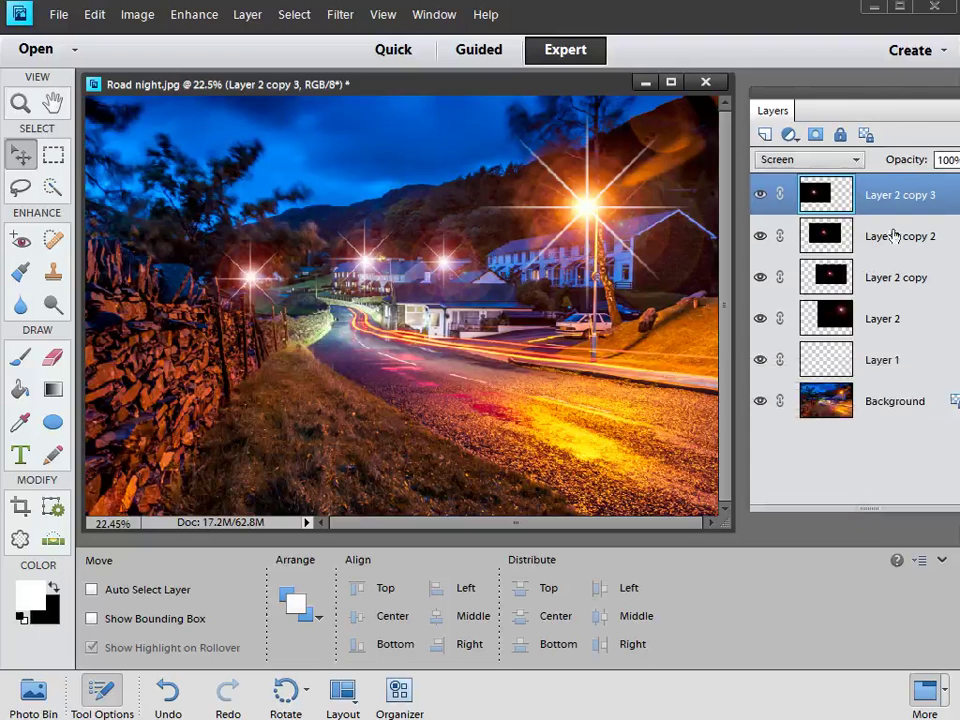
drag(870, 117, 825, 122)
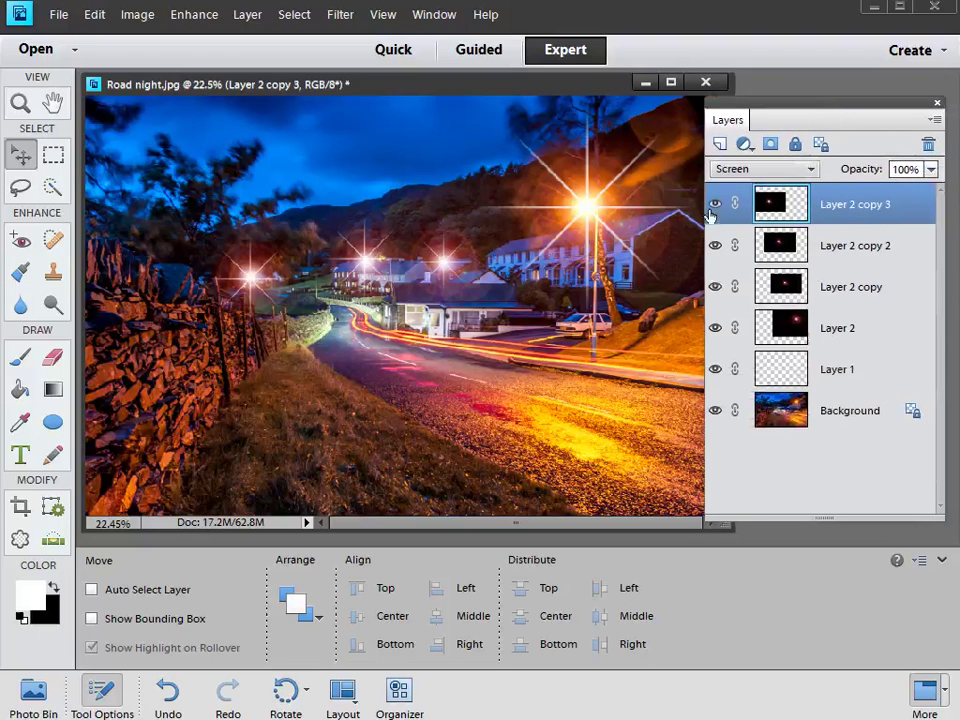
drag(714, 217, 714, 369)
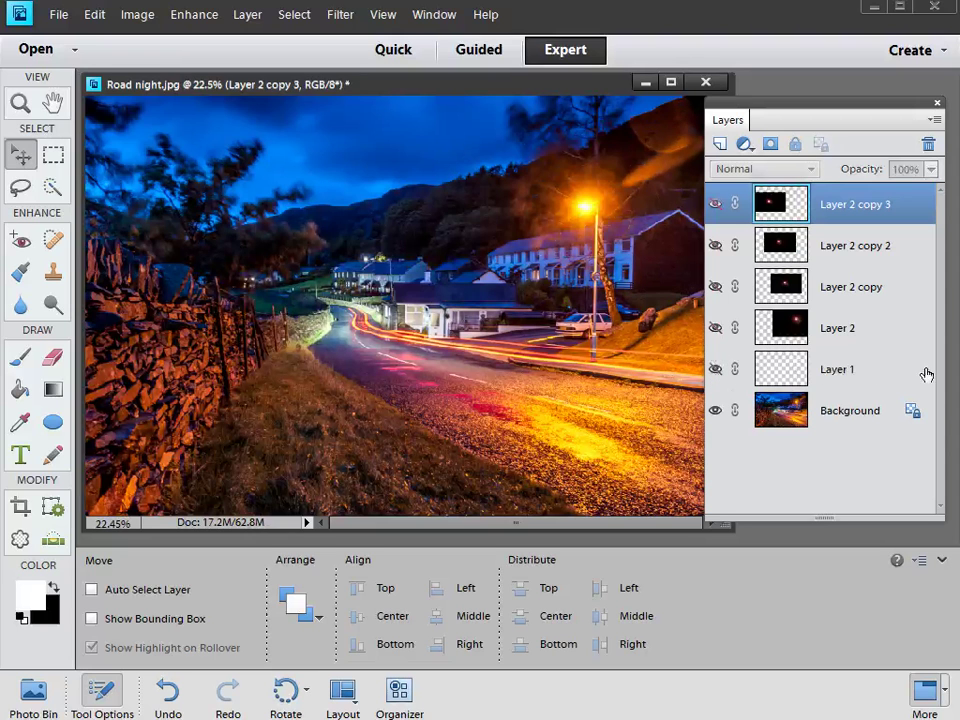
drag(716, 370, 714, 204)
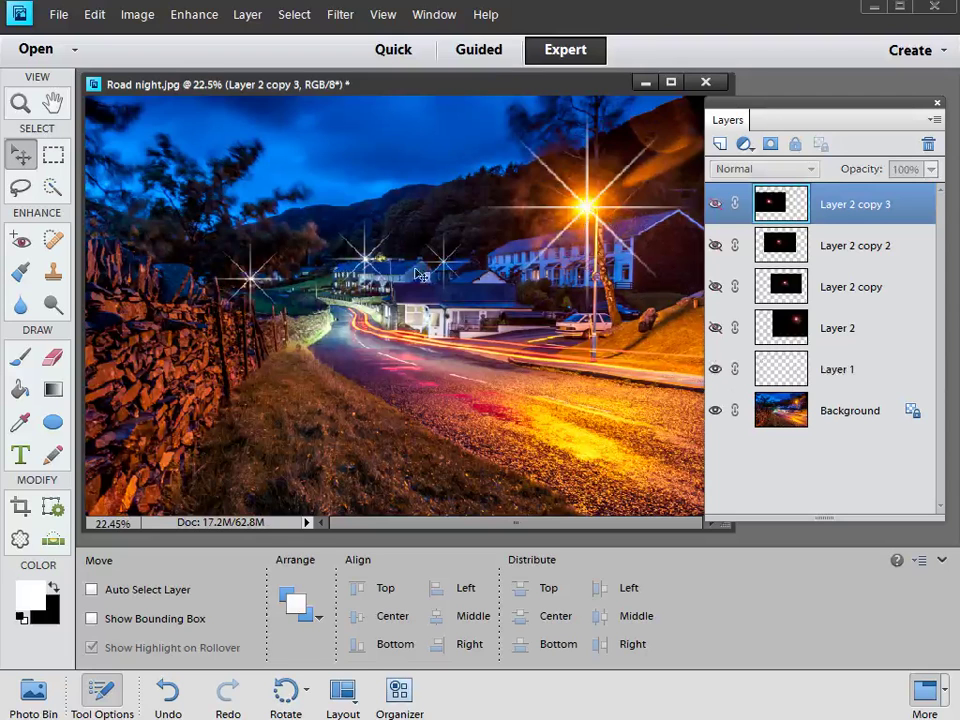
click(716, 286)
click(716, 245)
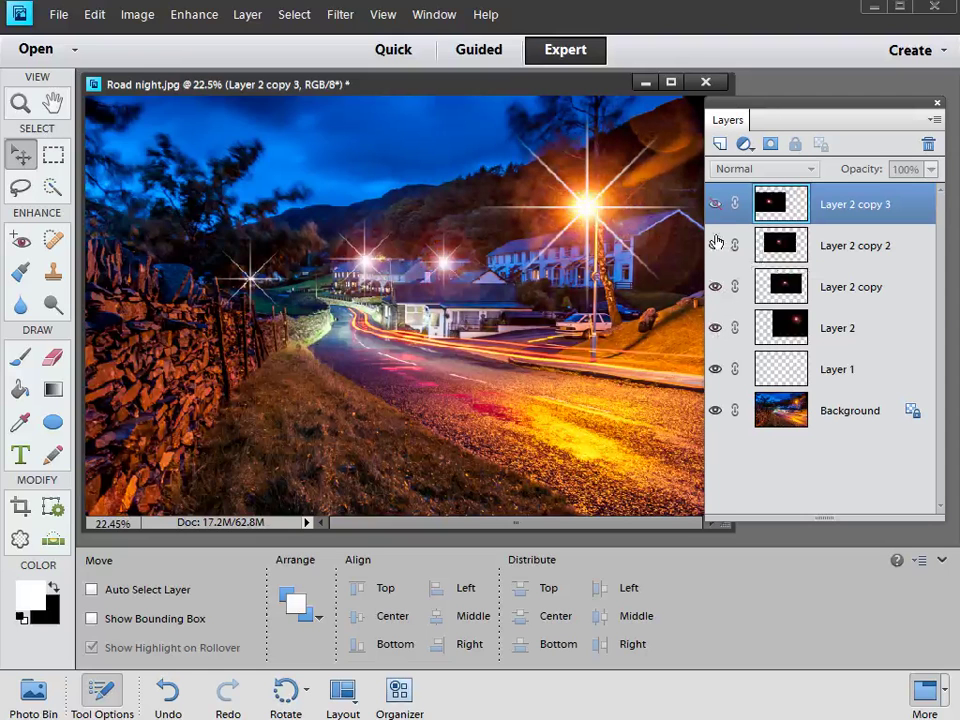
click(716, 204)
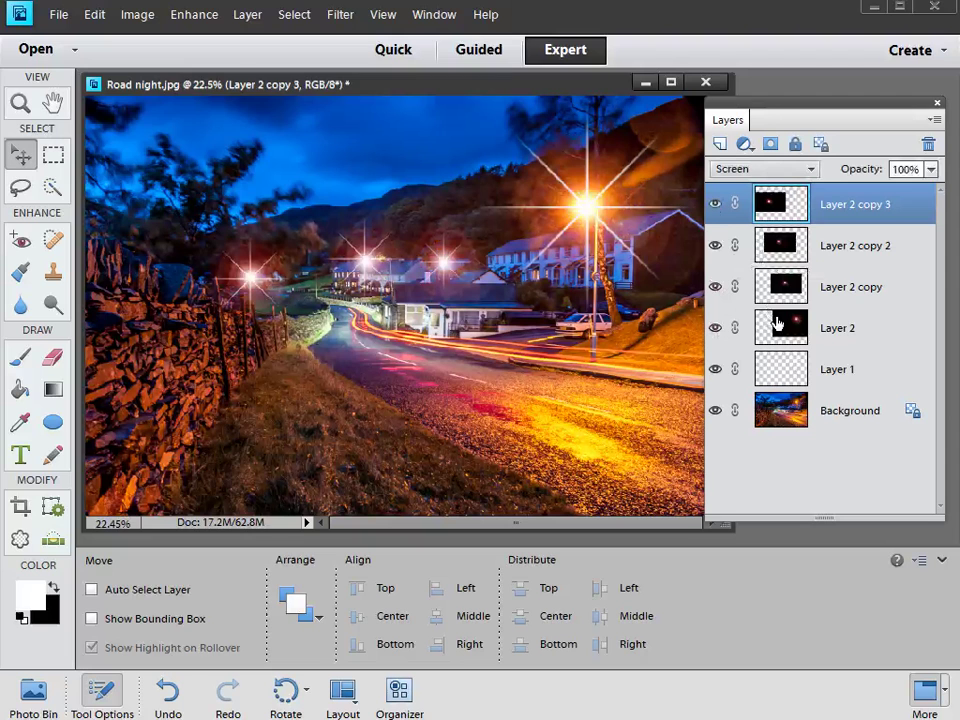